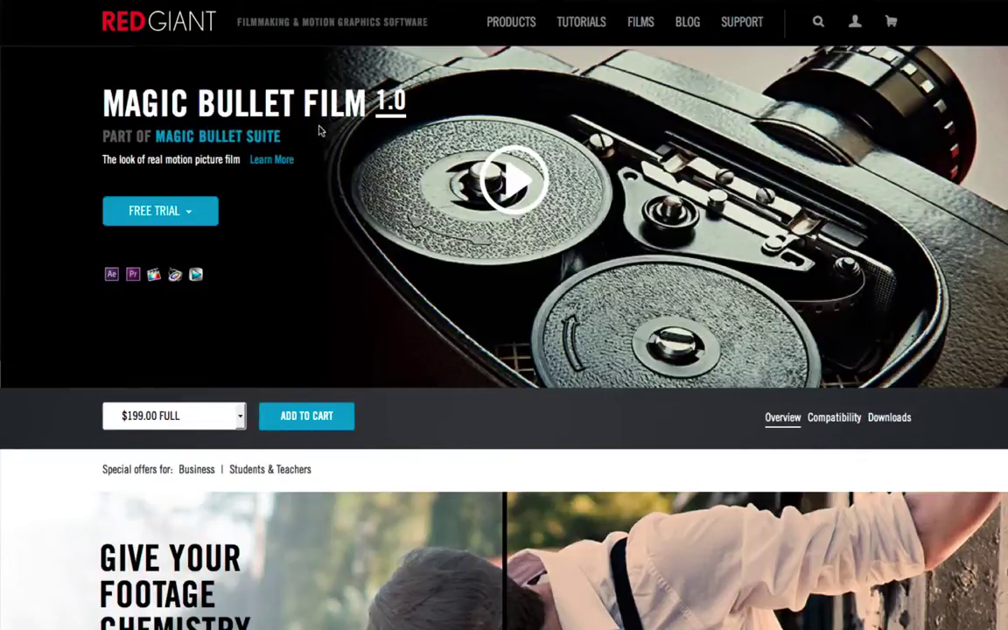
mouse_move(507, 26)
mouse_move(112, 278)
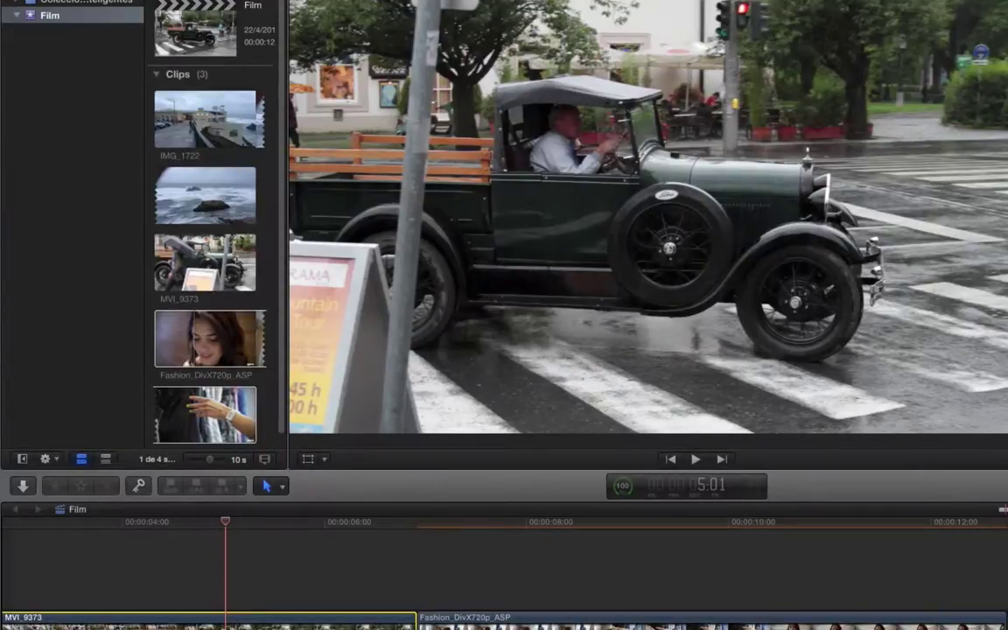
Check the Mac's processor, memory and graphics card specifications in the system overview, and close it.
click(13, 0)
click(53, 0)
triple_click(688, 183)
click(732, 212)
double_click(716, 219)
drag(715, 218, 766, 219)
drag(697, 233, 760, 263)
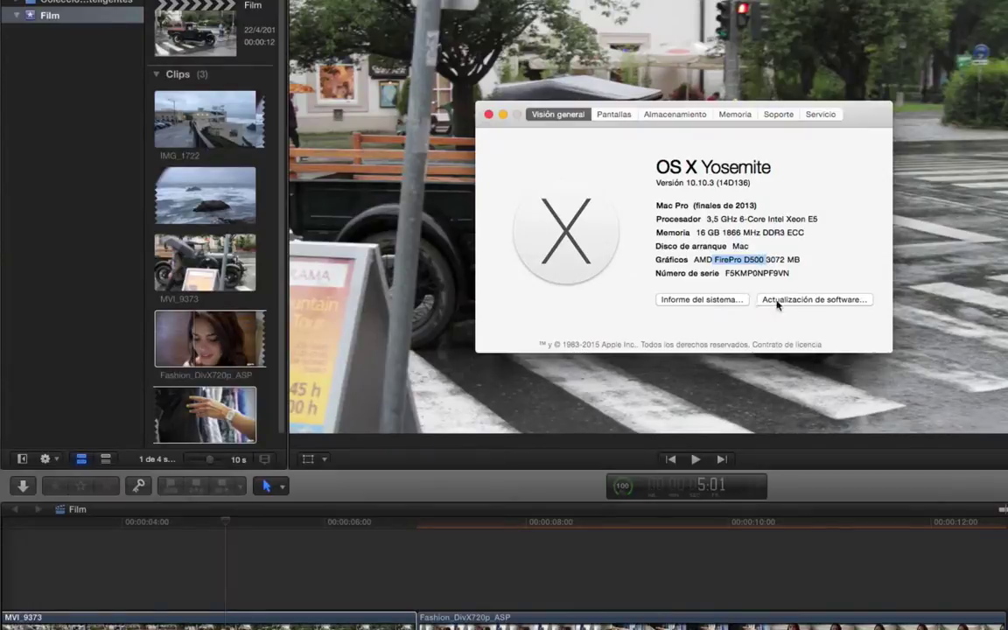
click(767, 260)
double_click(767, 260)
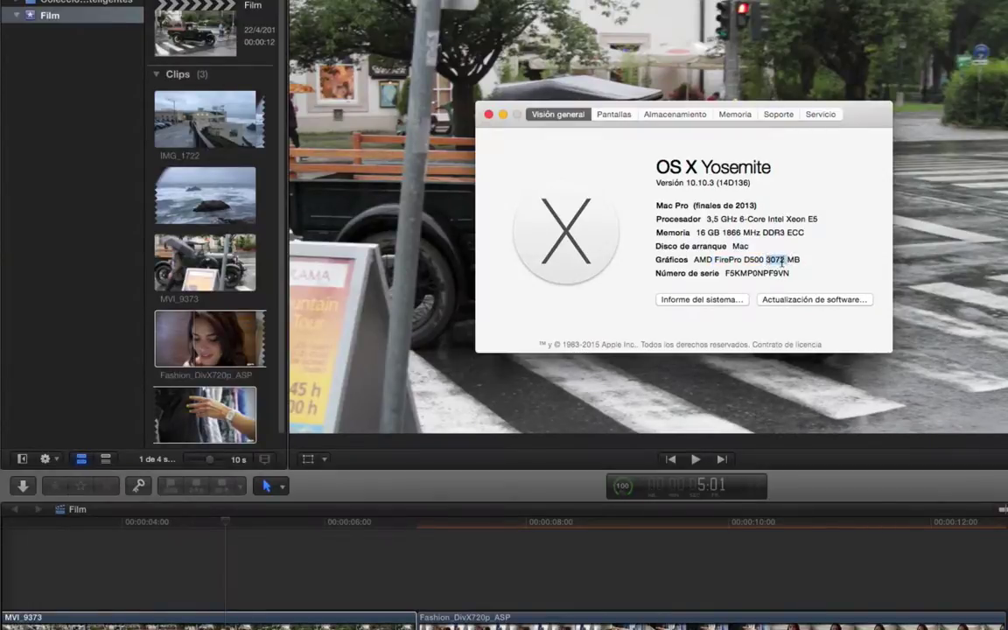
click(488, 115)
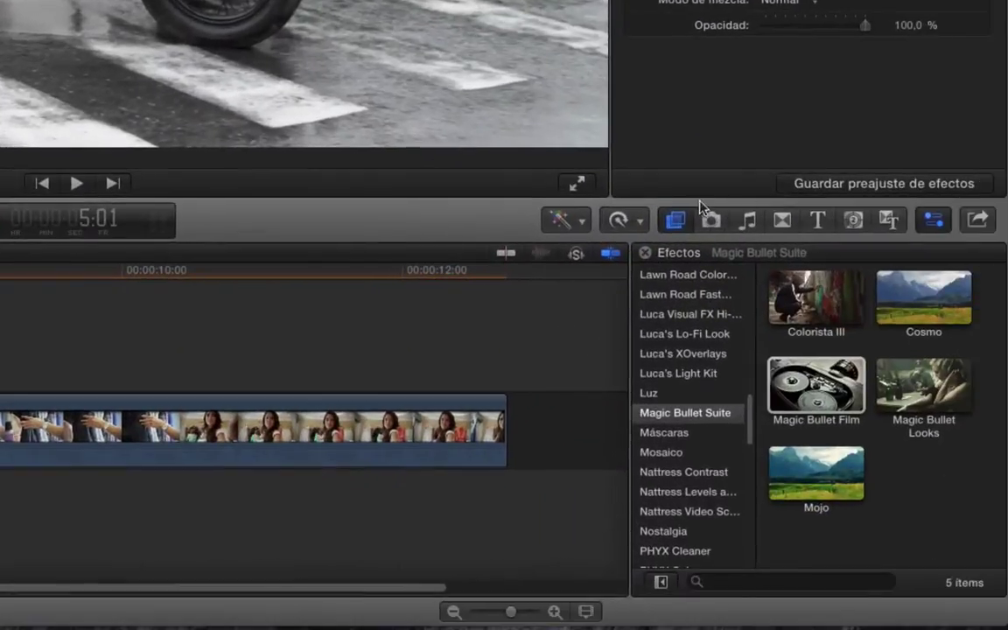
Apply the Magic Bullet Film effect from the Magic Bullet Suite category to the MVI_9373 clip in the timeline.
click(679, 224)
click(688, 222)
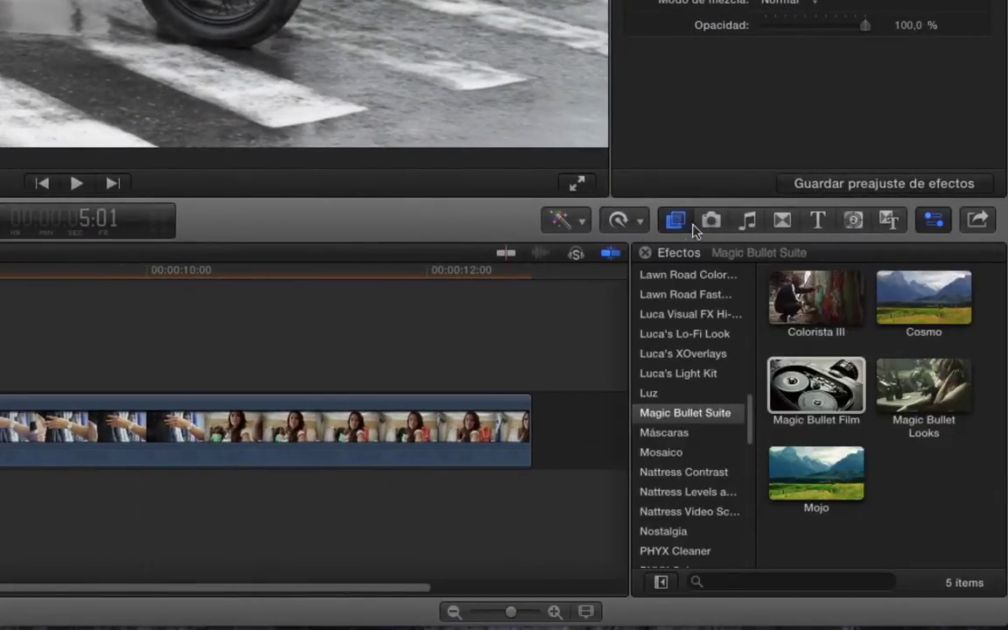
click(678, 414)
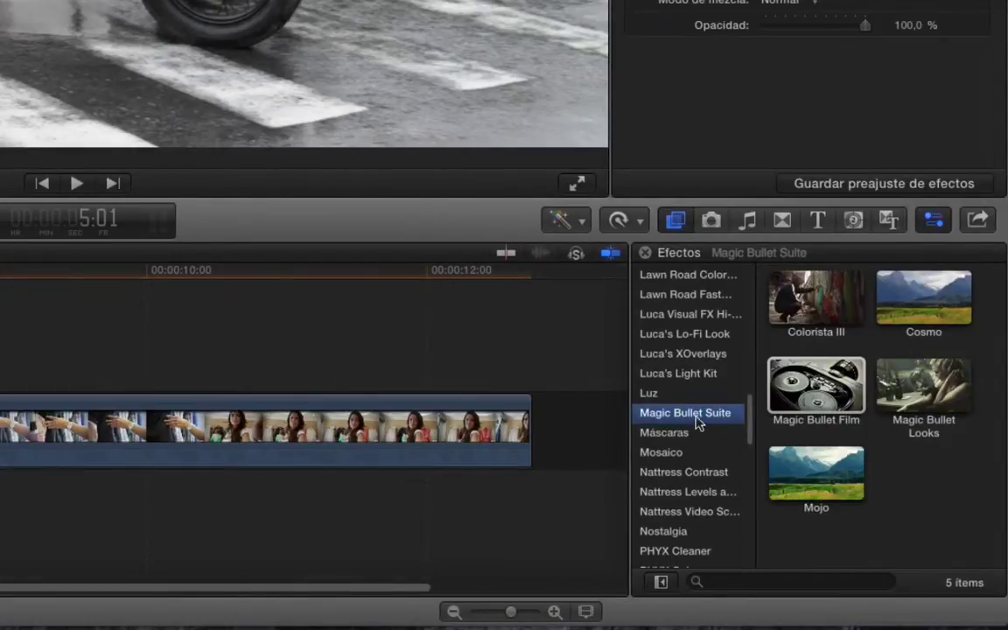
click(796, 389)
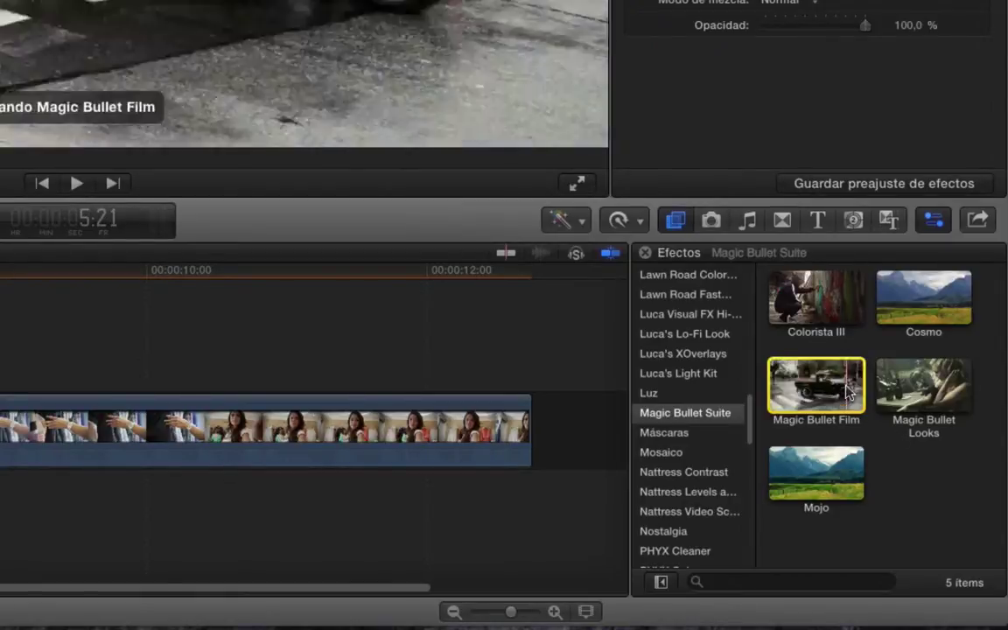
drag(820, 385, 0, 355)
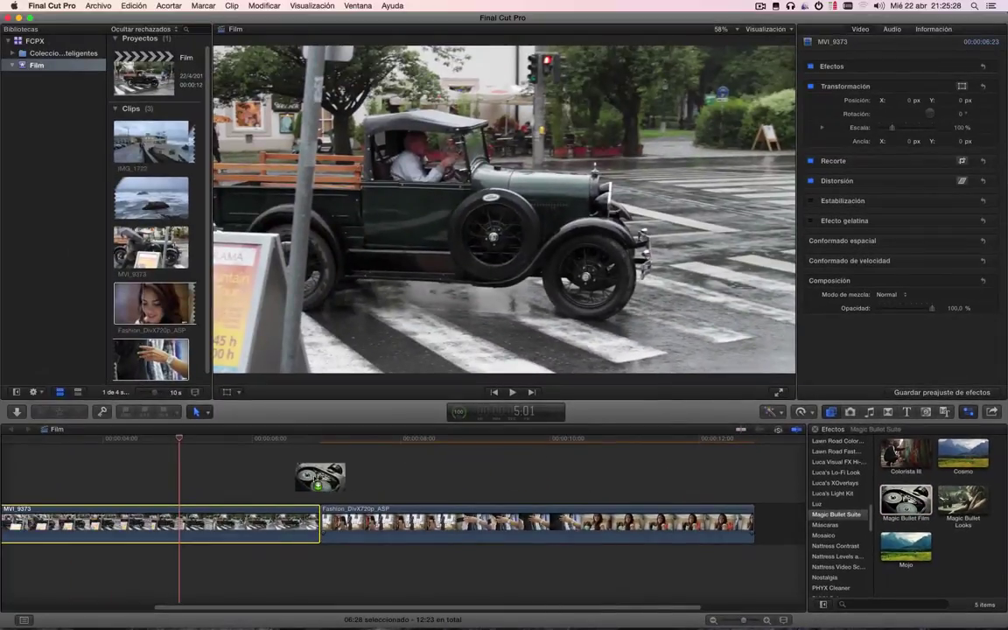
drag(319, 480, 240, 477)
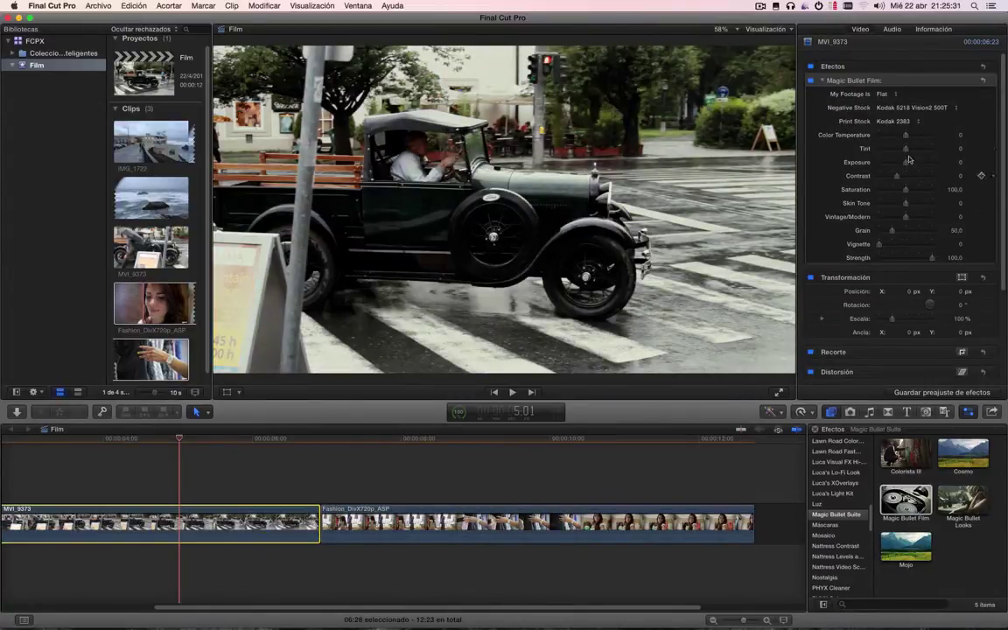
click(761, 6)
click(773, 39)
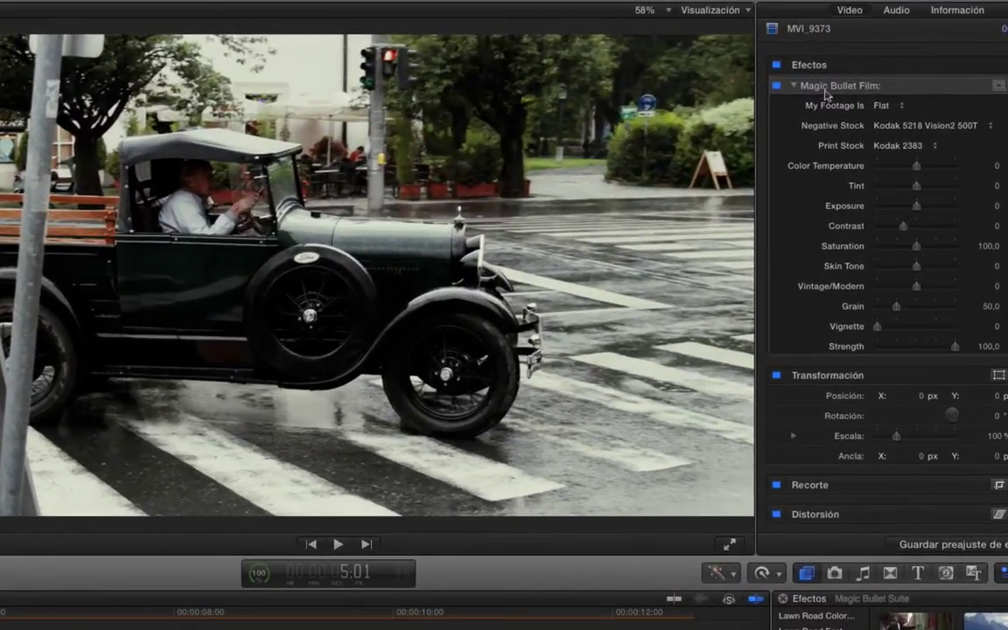
Compare the clip with and without the Magic Bullet Film effect by switching it off and on.
click(776, 85)
click(776, 84)
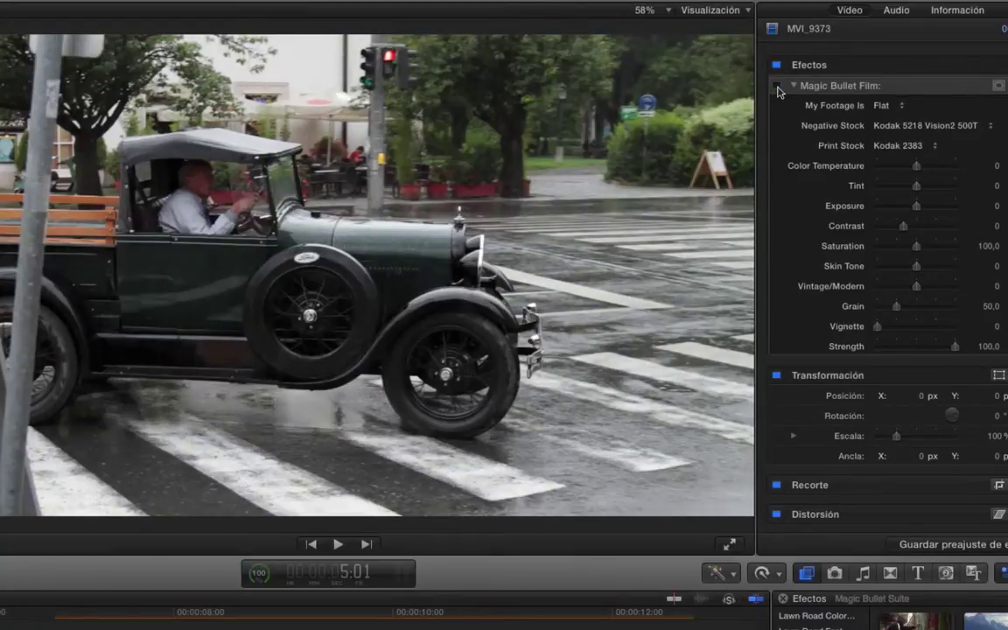
click(776, 85)
click(776, 84)
click(776, 85)
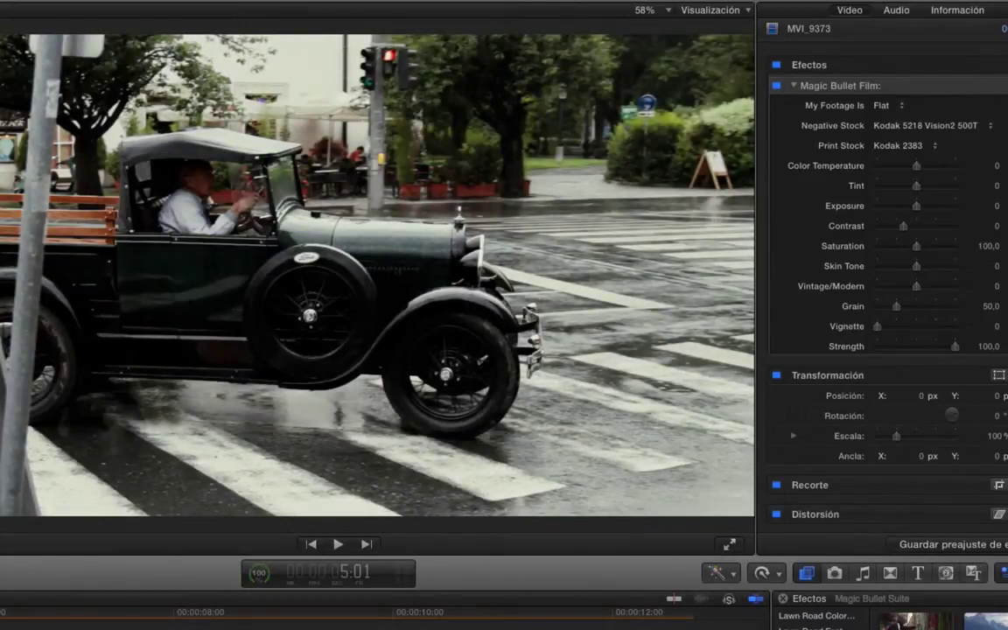
Move to a frame near the start of the MVI_9373 clip and set My Footage Is to Video.
drag(168, 612, 0, 617)
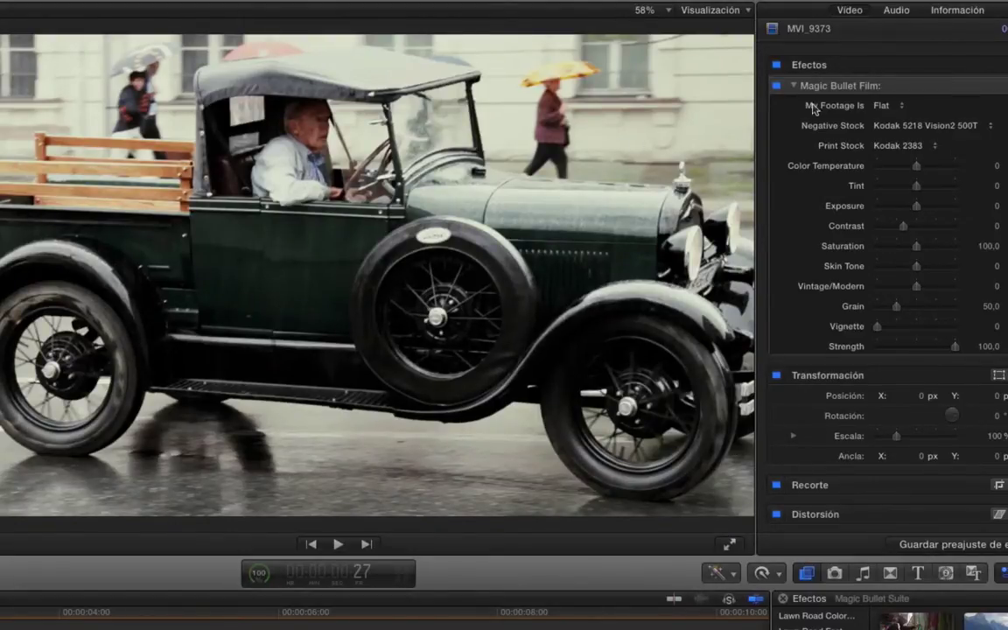
click(886, 107)
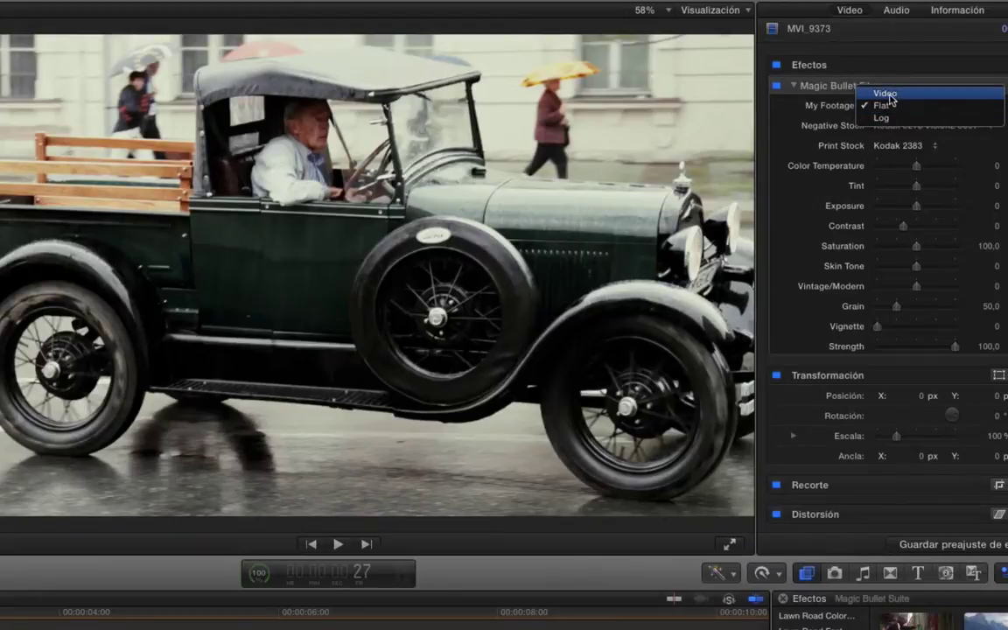
click(888, 95)
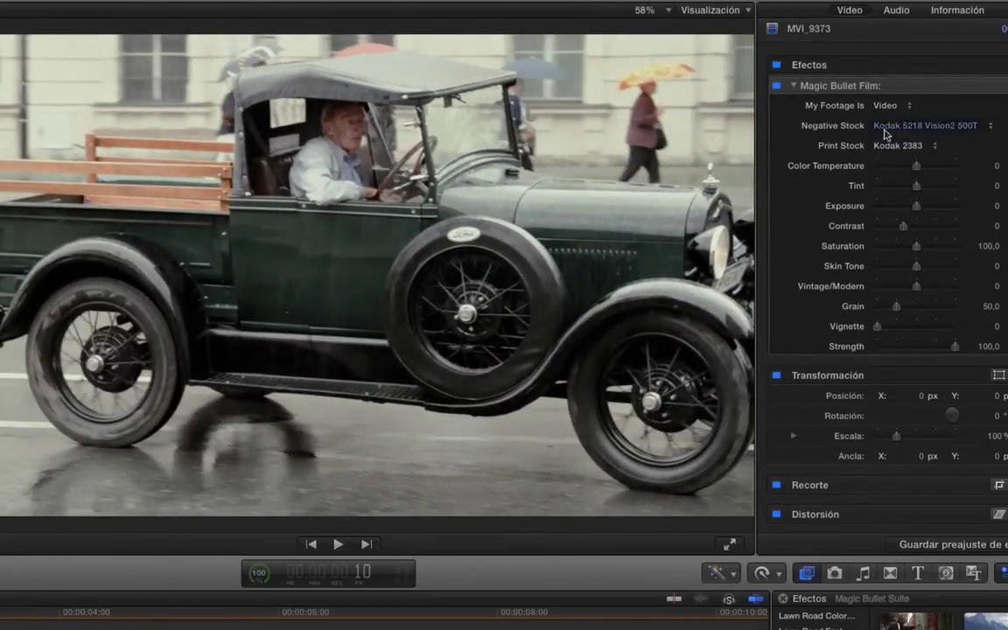
Try Kodak 5231 Plus-X Push 2 and Fujifilm 8553 Eterna 250 as the effect's negative stock.
click(935, 126)
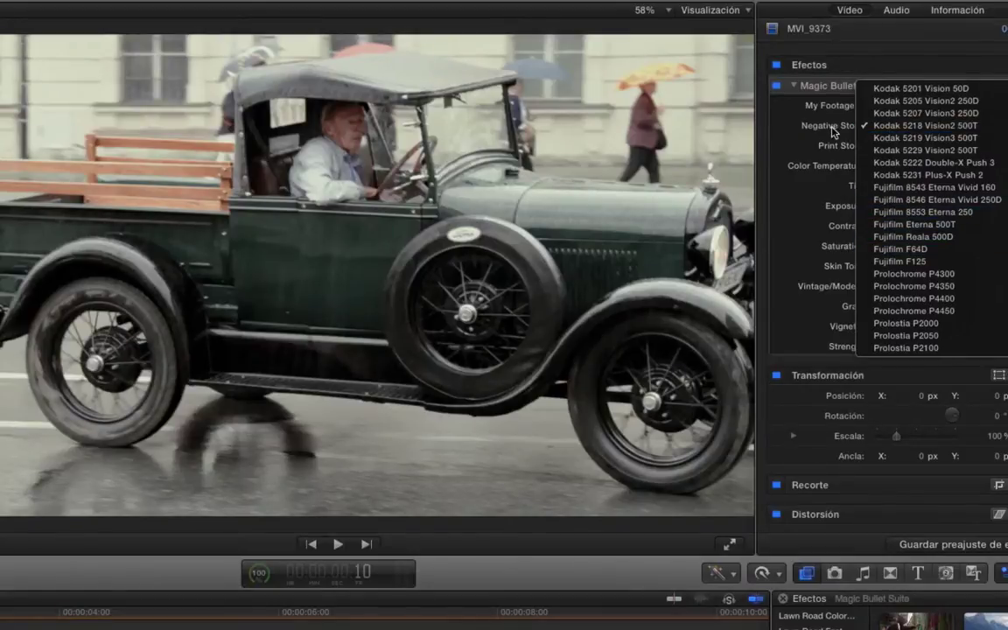
click(918, 126)
click(916, 128)
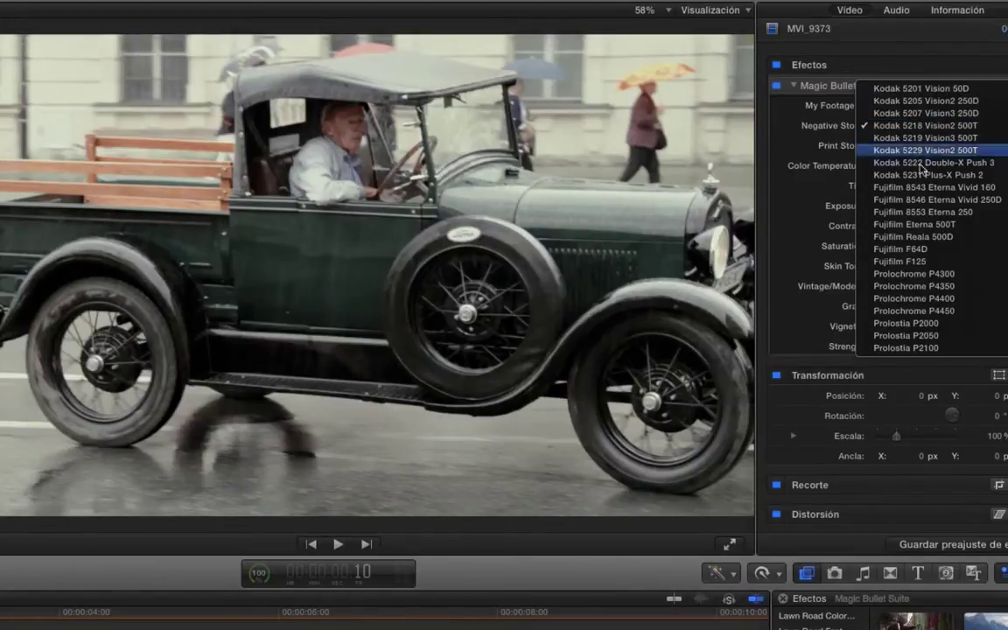
click(911, 174)
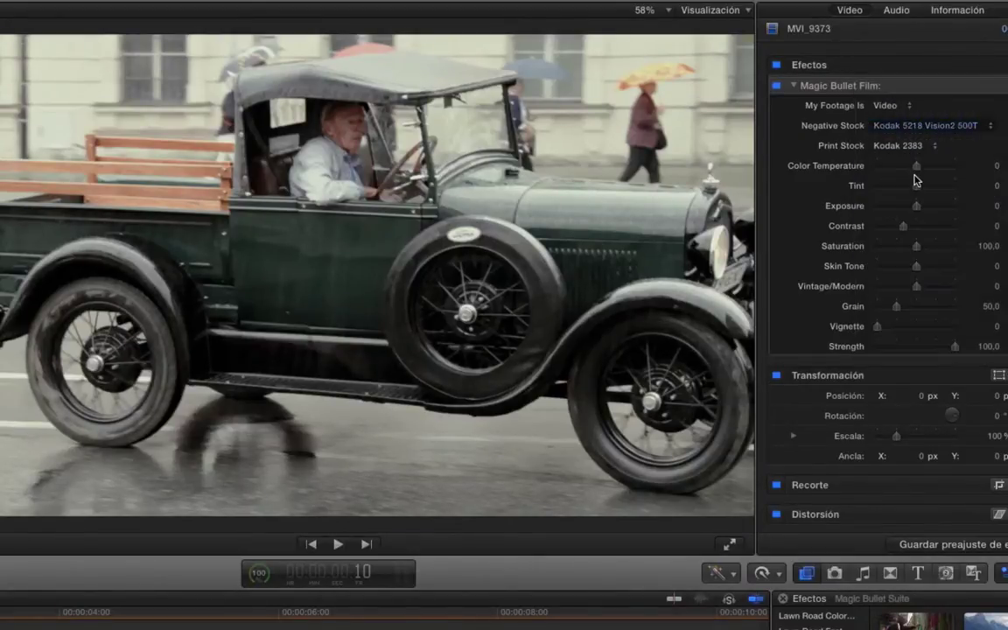
click(905, 129)
click(916, 163)
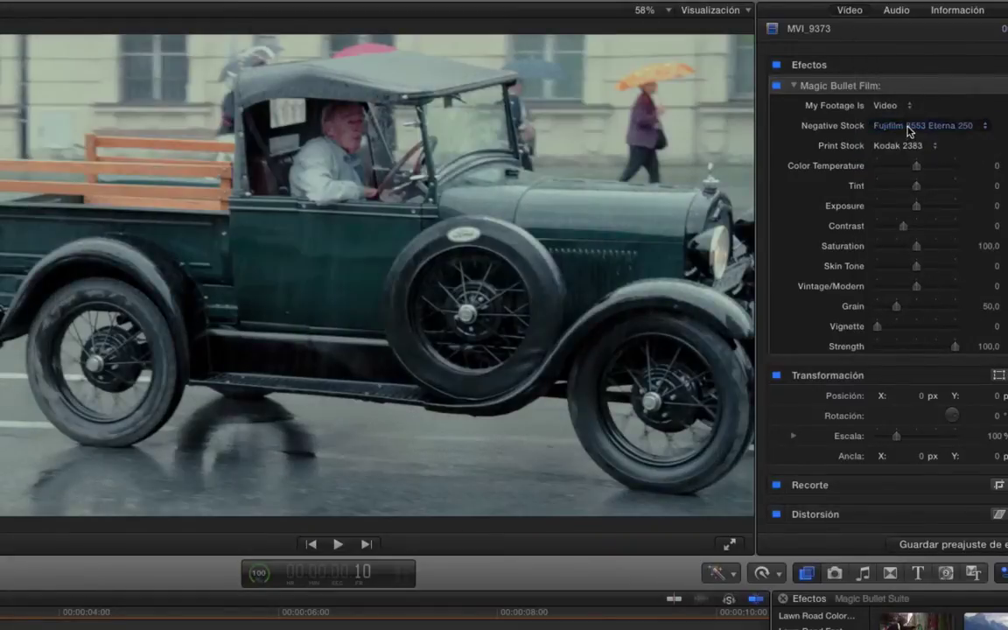
Try Fujifilm F64D and Prolostia P2050 as the effect's negative stock.
click(910, 128)
click(913, 164)
click(910, 128)
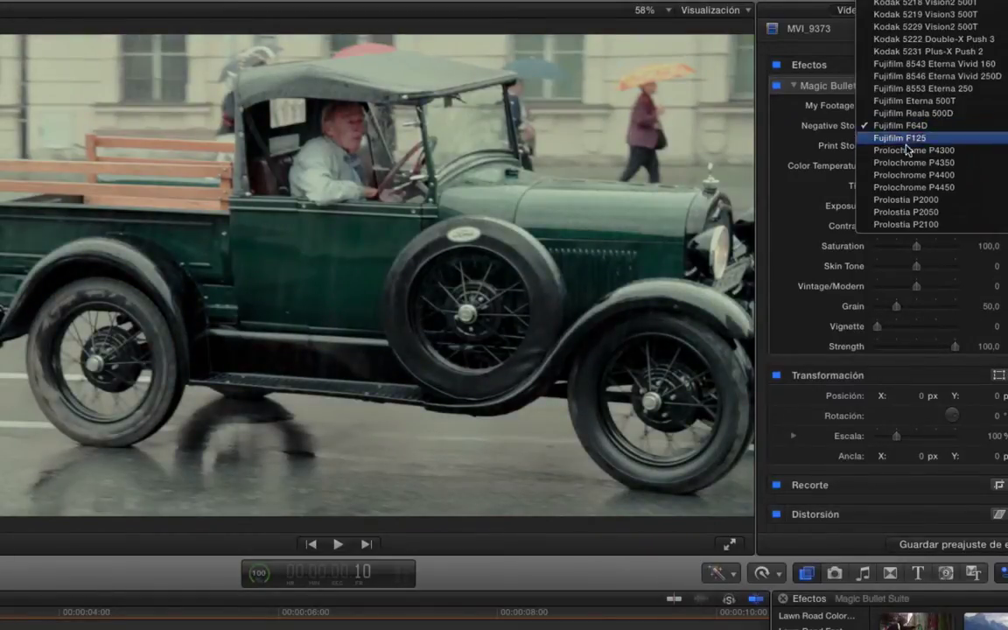
click(914, 212)
click(910, 129)
click(910, 162)
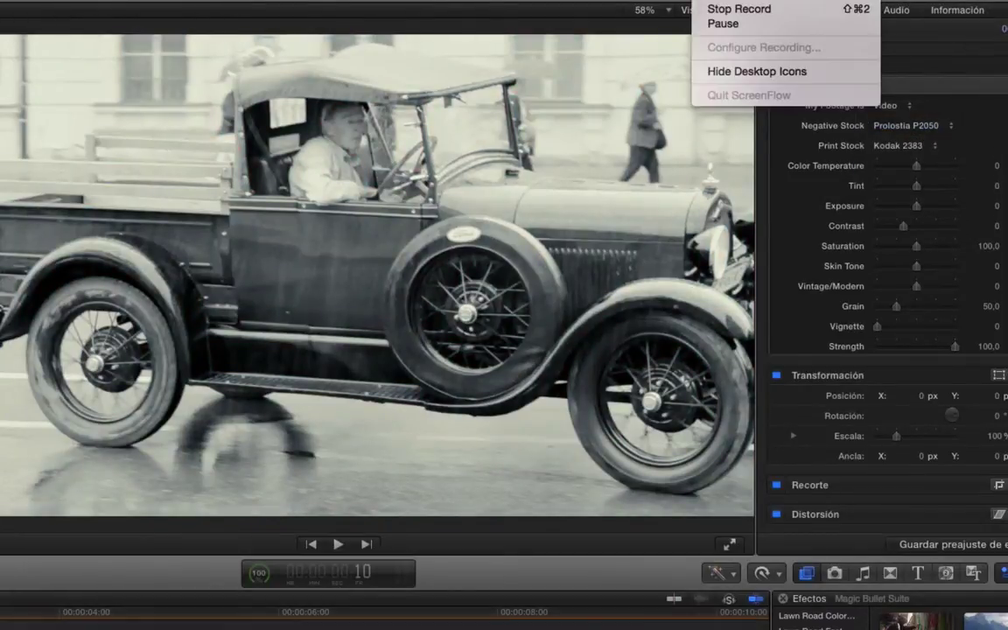
click(716, 25)
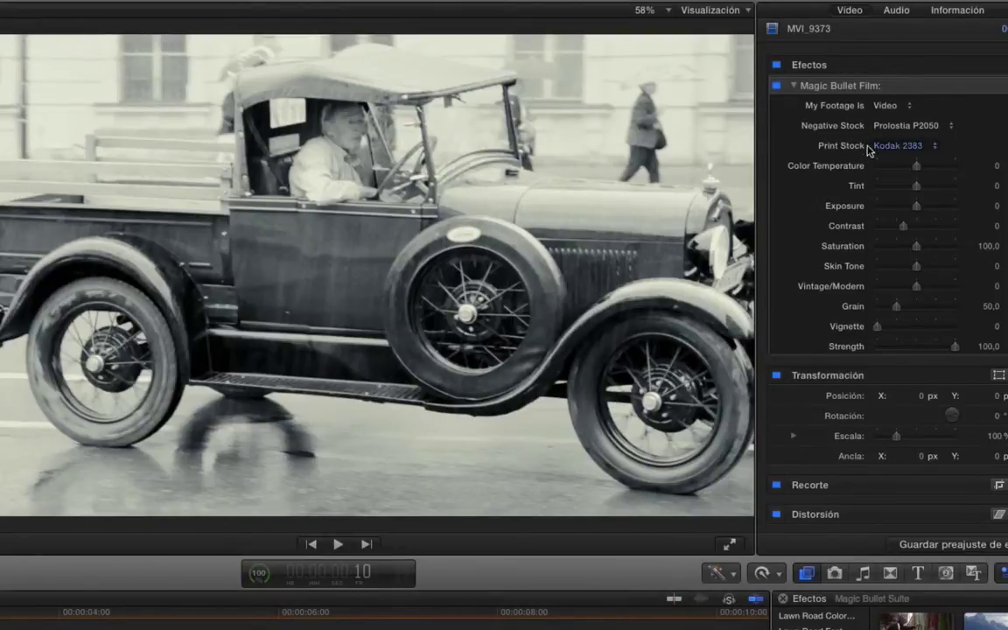
Try Kodak 2395, Fujifilm 3510 and Fujifilm 3521XD as the effect's print stock.
click(896, 146)
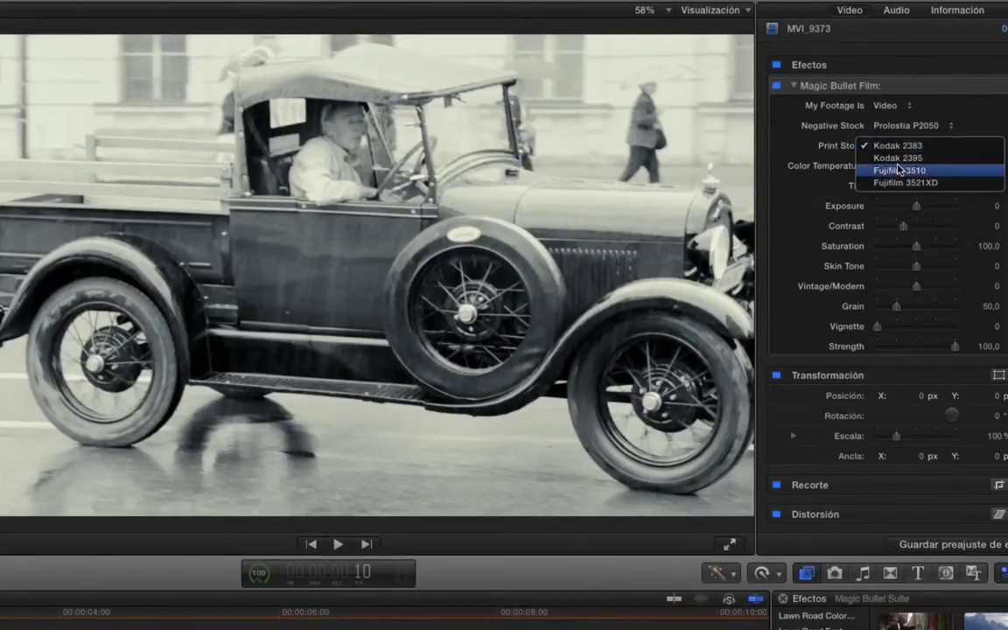
click(896, 155)
click(883, 146)
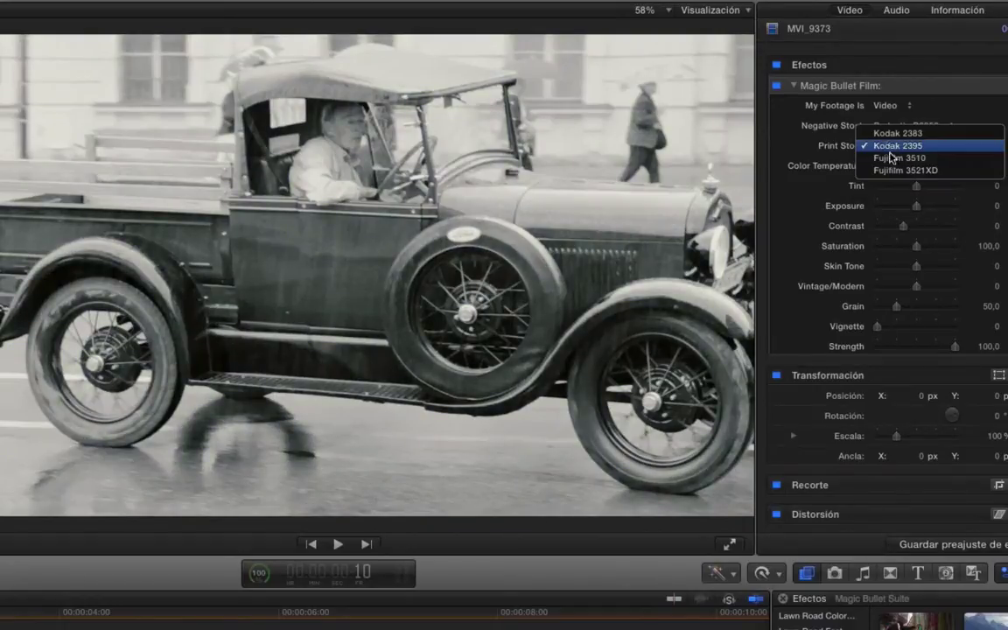
click(894, 157)
click(892, 147)
click(901, 159)
Preview the Prolochrome P4400 negative stock, and settle on Fujifilm 8553 Eterna 250 with the Fujifilm 3510 print stock.
click(895, 127)
click(902, 102)
click(905, 126)
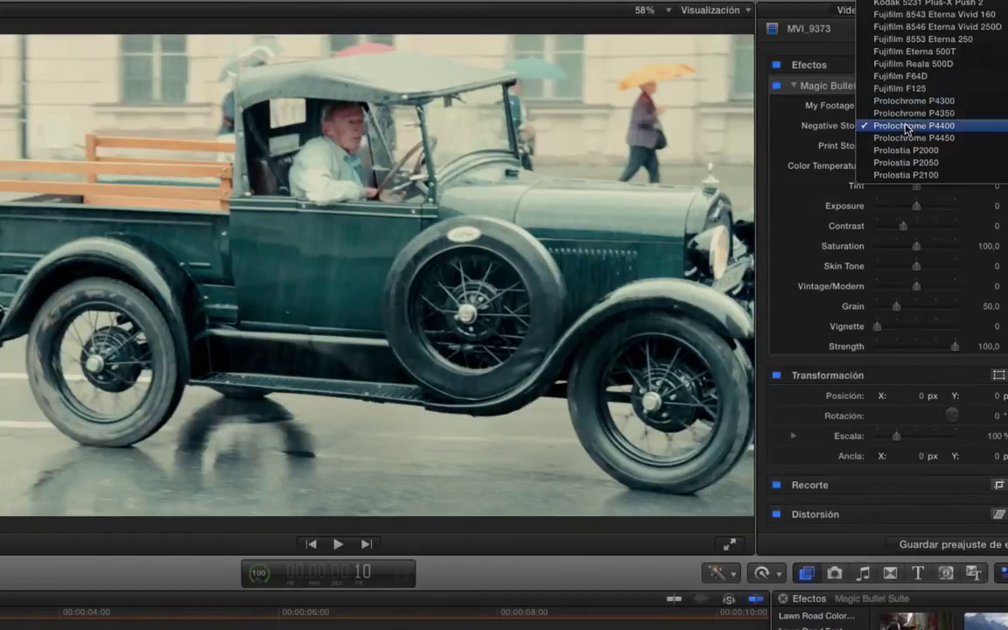
click(920, 39)
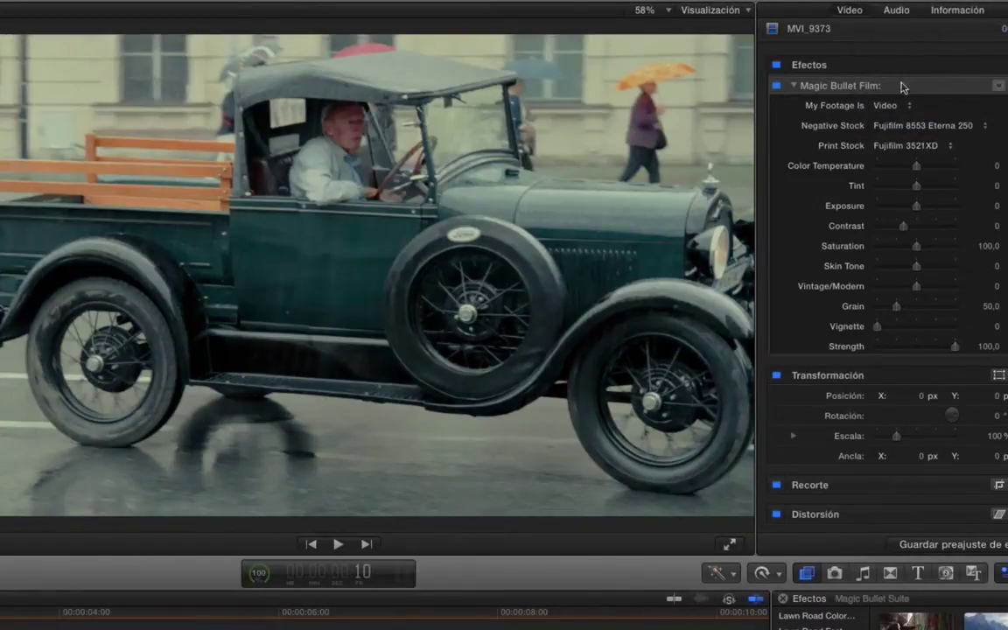
click(901, 145)
click(904, 134)
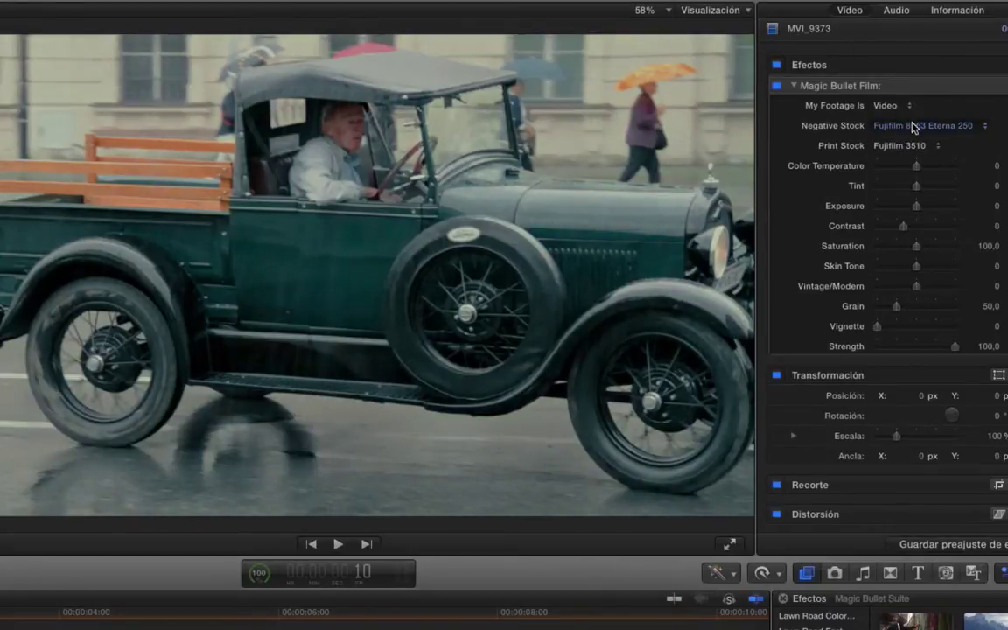
Try Prolostia P2050 as the negative stock, and switch back to Fujifilm 8553 Eterna 250.
click(910, 127)
click(904, 251)
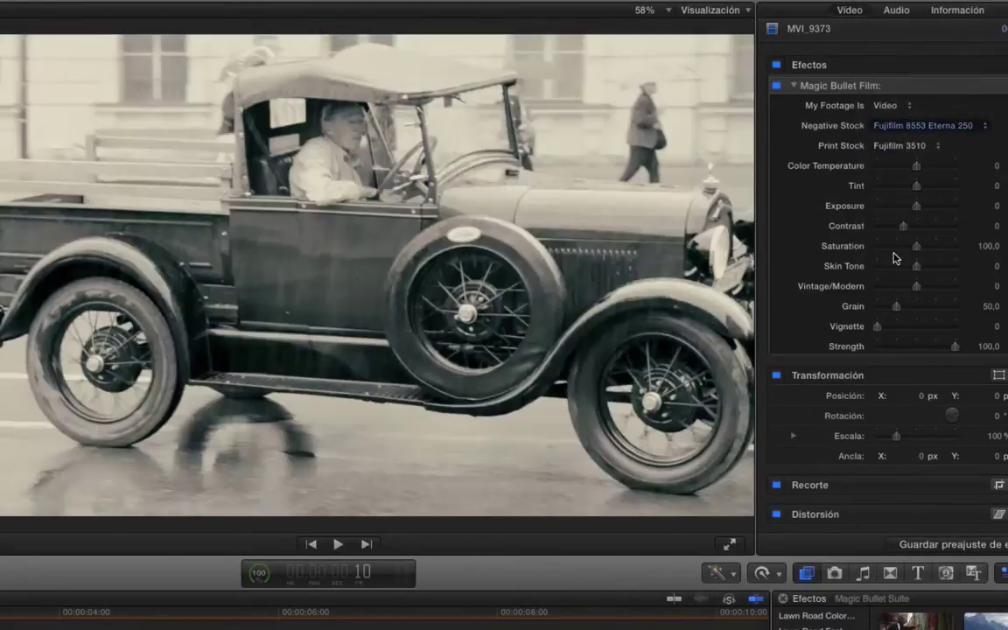
click(899, 147)
click(866, 127)
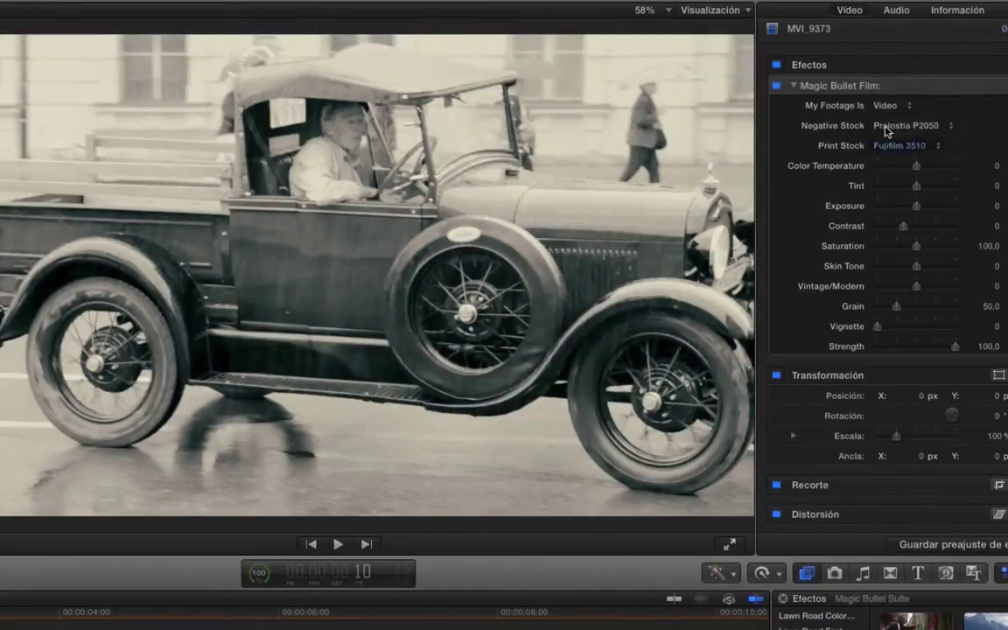
click(899, 125)
scroll(885, 104, up, 3)
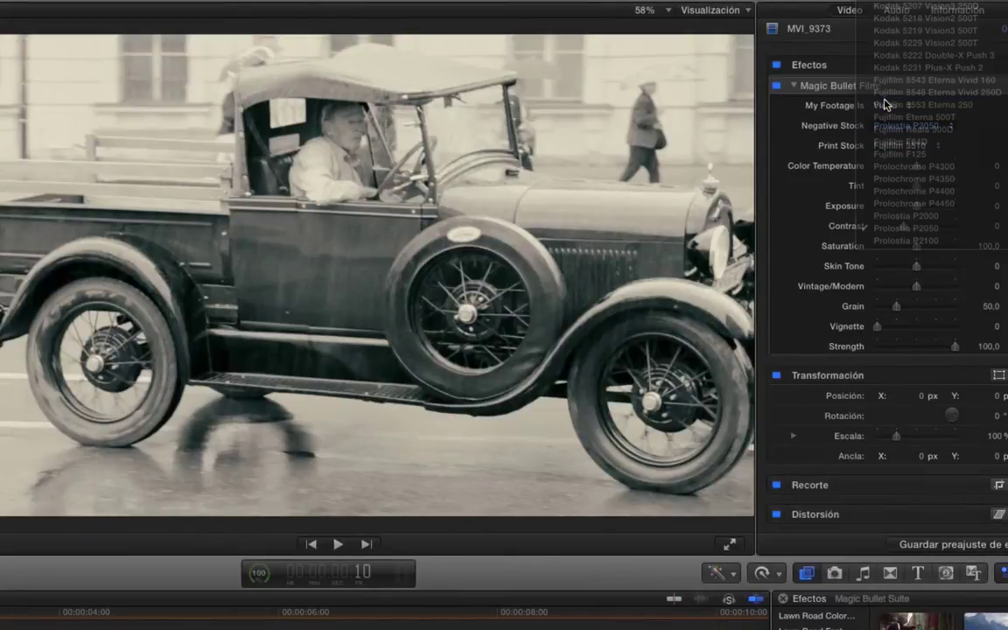
click(884, 106)
click(905, 127)
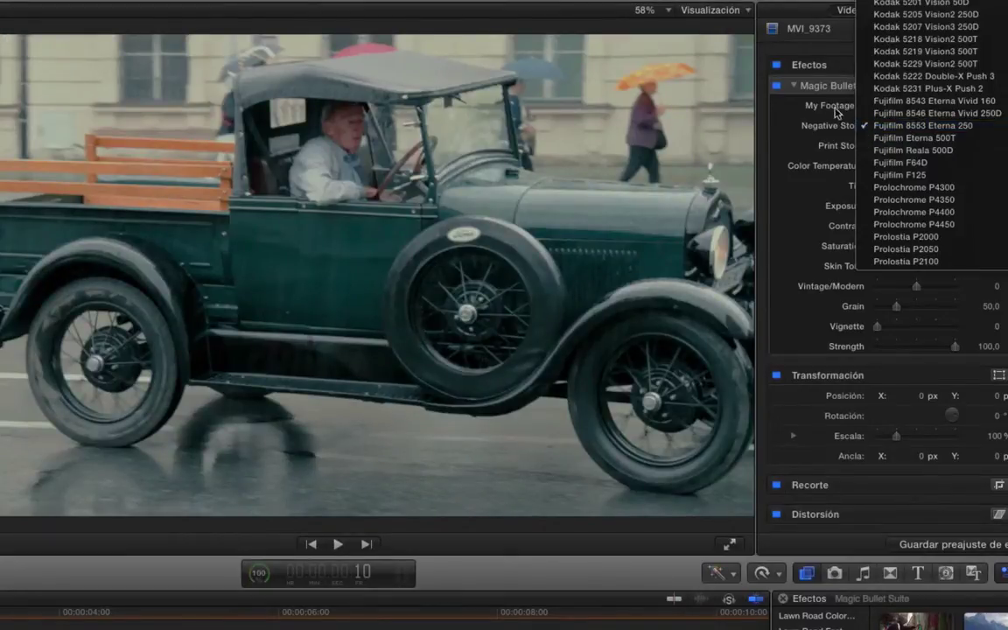
click(720, 113)
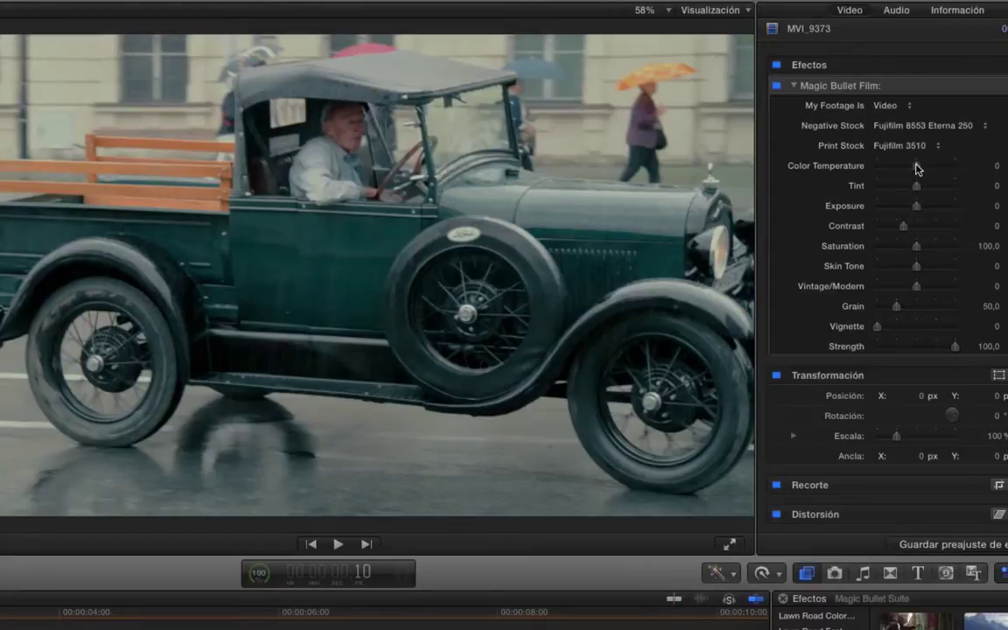
Set the Magic Bullet Film effect's Color Temperature to 20 and Contrast to -25, keeping Tint and Exposure at 0.
mouse_move(916, 168)
mouse_down()
mouse_move(944, 168)
mouse_move(874, 167)
mouse_move(955, 170)
mouse_move(919, 169)
mouse_move(894, 185)
mouse_move(945, 188)
mouse_move(878, 186)
mouse_move(918, 185)
mouse_up()
drag(917, 206, 916, 207)
mouse_move(903, 227)
mouse_down()
mouse_move(926, 231)
mouse_move(877, 228)
mouse_move(938, 228)
mouse_move(896, 227)
mouse_up()
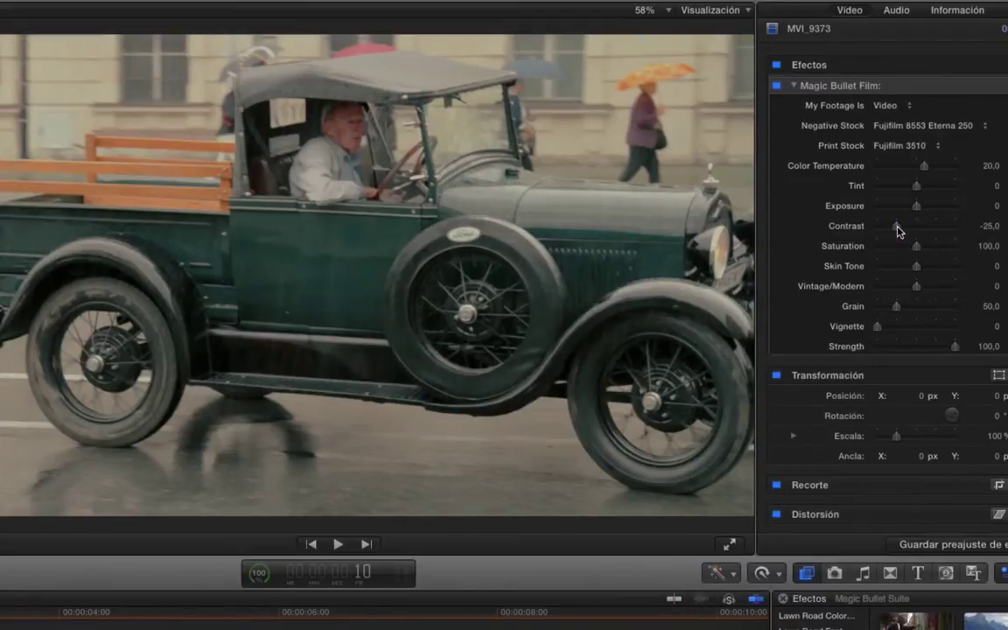
Set the Magic Bullet Film effect's Grain to 126, Vignette to 43 and Strength to 0.
click(920, 248)
mouse_move(923, 249)
mouse_down()
mouse_move(877, 248)
mouse_move(917, 251)
mouse_up()
mouse_move(915, 268)
mouse_down()
mouse_move(873, 272)
mouse_move(963, 273)
mouse_move(915, 272)
mouse_up()
drag(917, 272, 916, 272)
drag(913, 288, 907, 334)
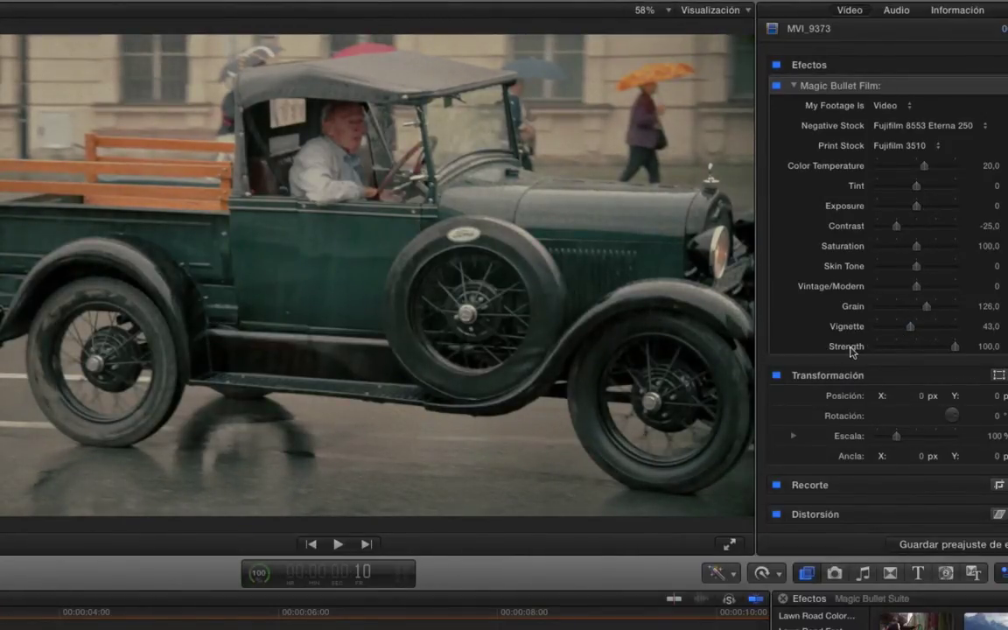
drag(955, 347, 858, 347)
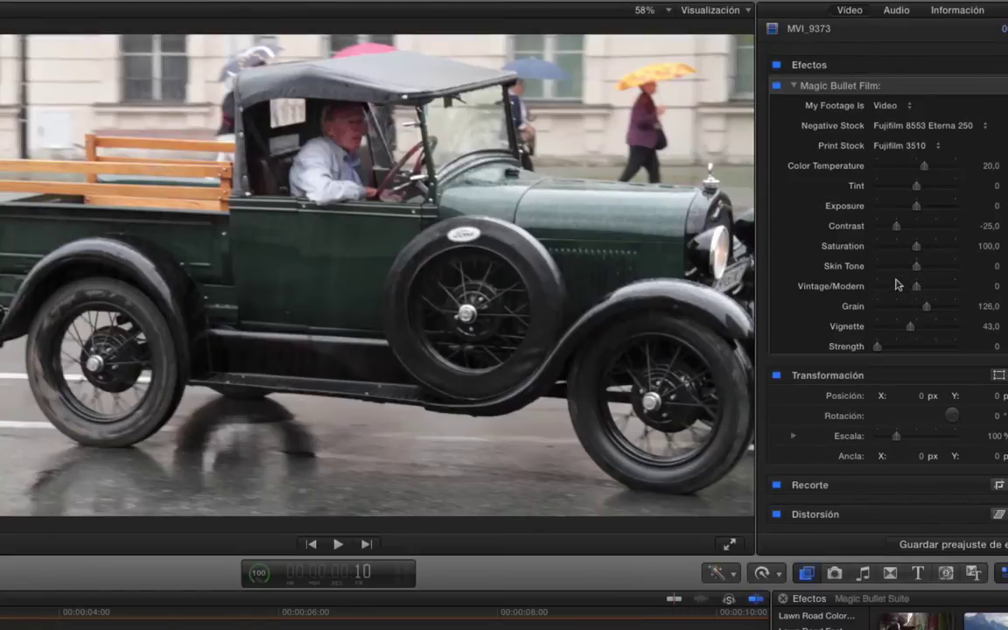
Compare the MVI_9373 clip with and without Magic Bullet Film, and set the effect's Strength to 100.
key(super+z)
click(775, 85)
click(775, 86)
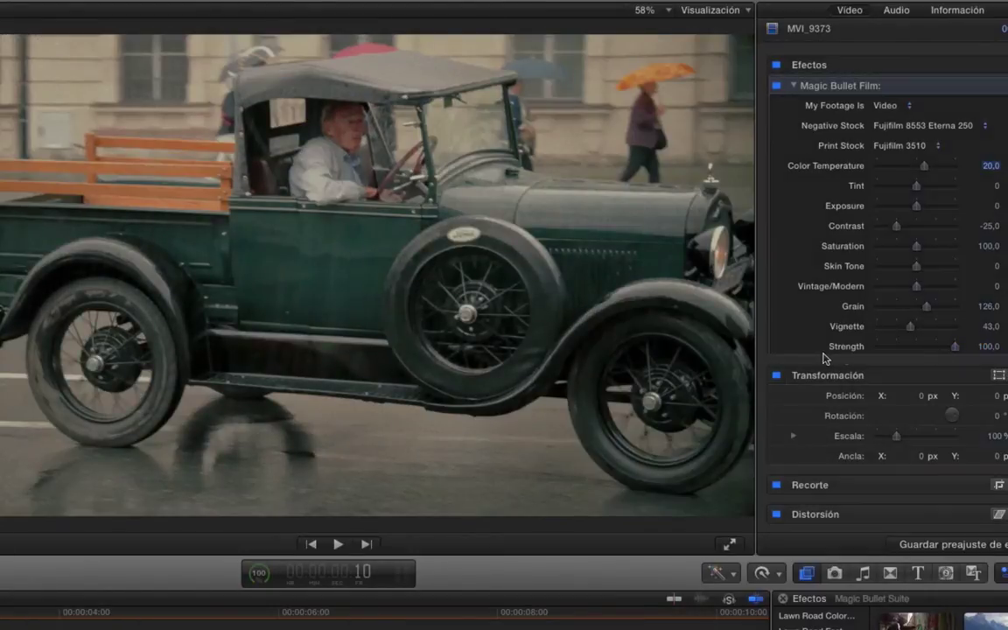
key(super+shift+z)
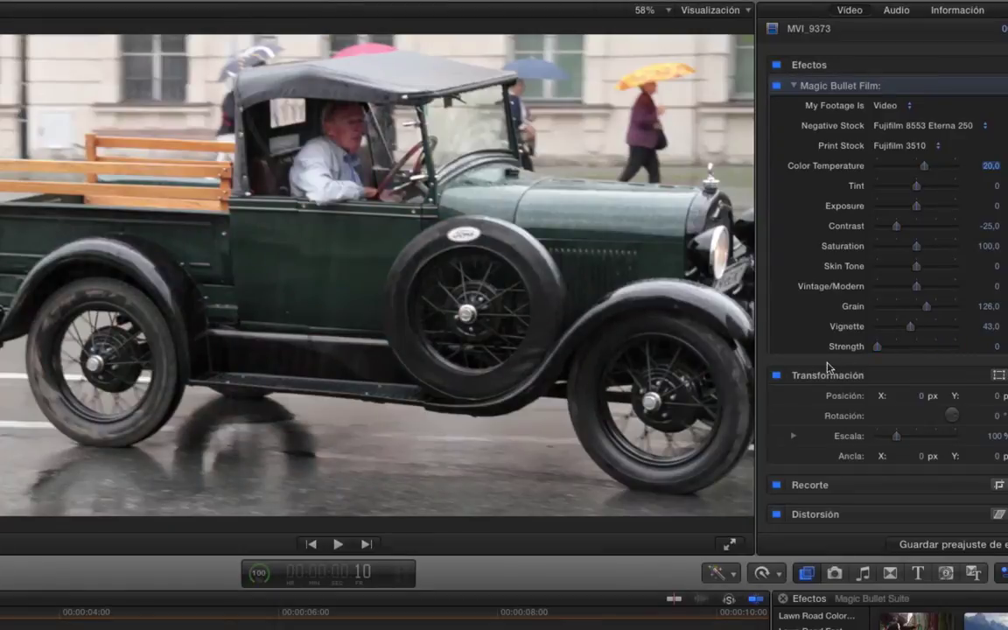
click(776, 85)
drag(878, 348, 972, 347)
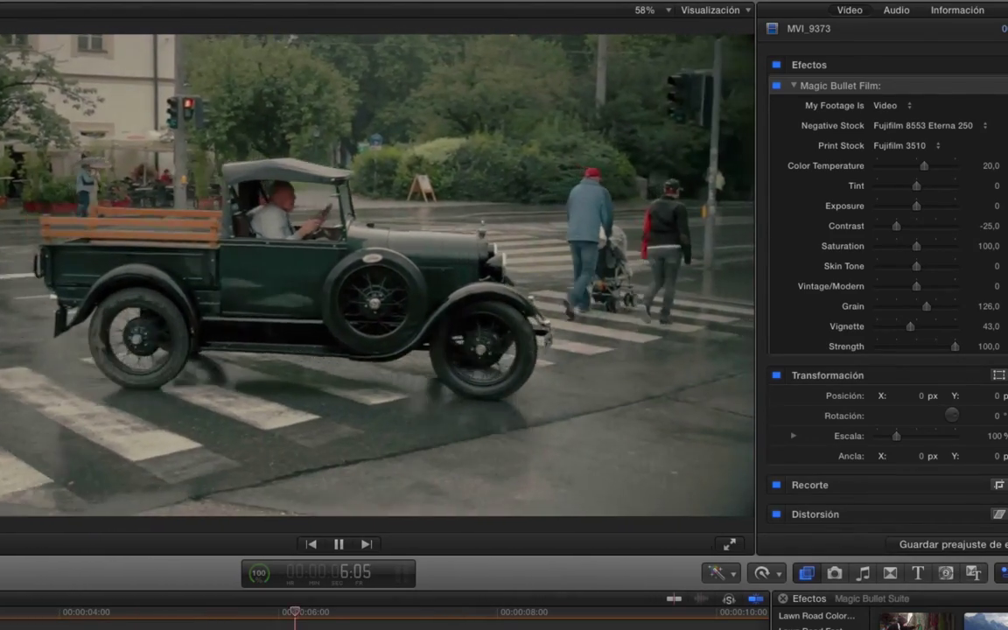
Replay MVI_9373 from the start, change its negative stock to Kodak 5219 Vision3 500T and lower its Color Temperature.
key(space)
key(Home)
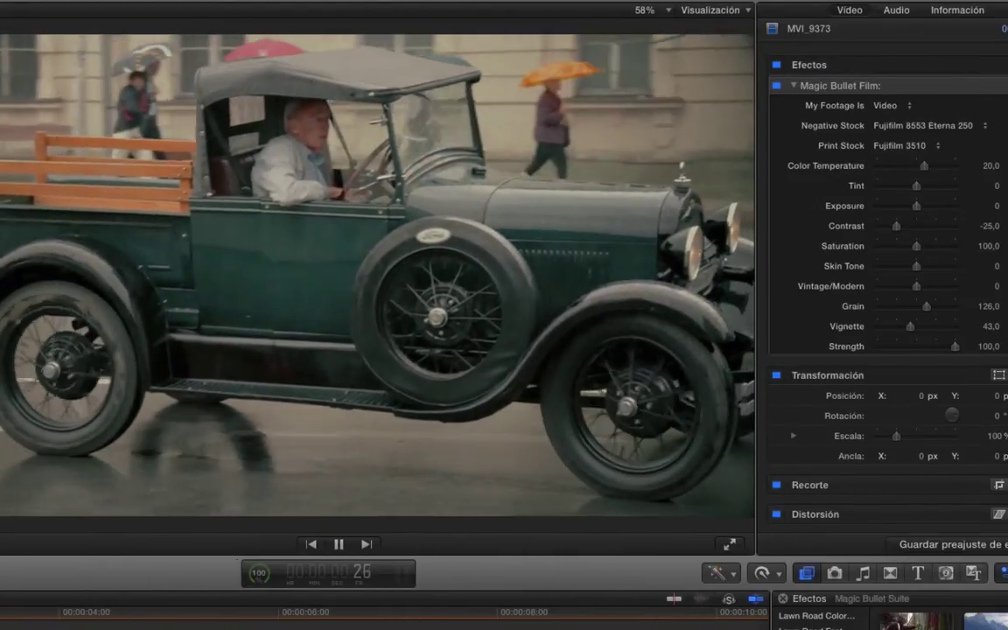
key(space)
click(979, 125)
click(934, 52)
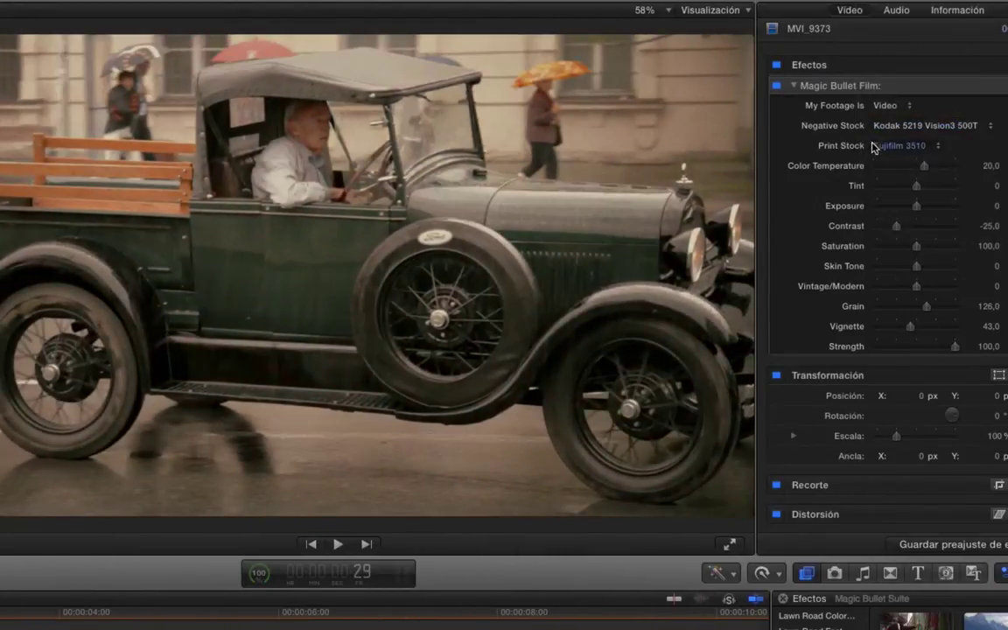
key(space)
key(space)
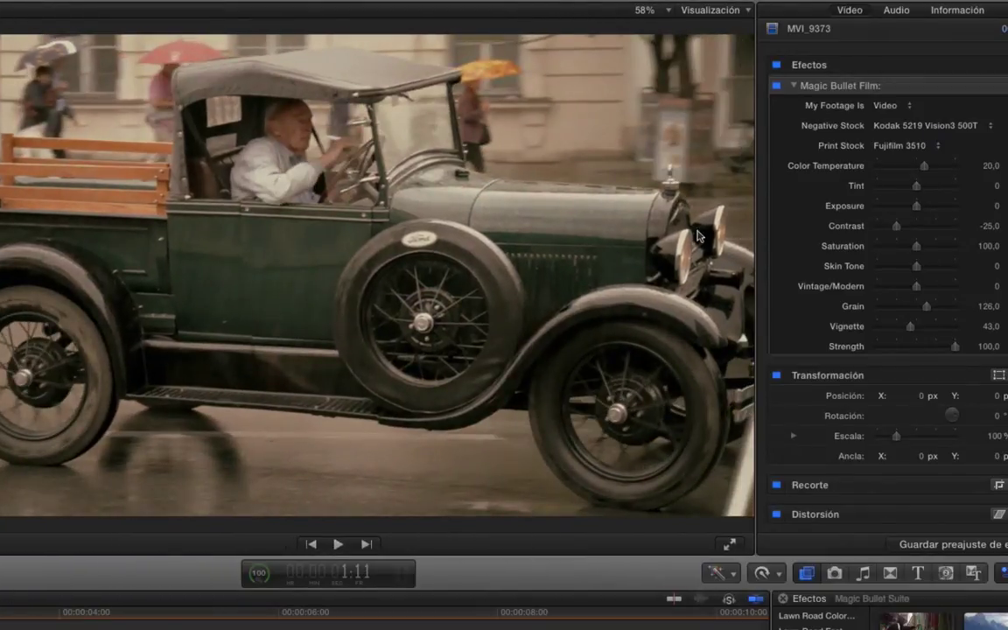
drag(924, 169, 911, 166)
Go to the Fashion_DivX720p_ASP clip, preview it, and set its Magic Bullet Film footage type to Video.
scroll(376, 612, right, 5)
drag(126, 619, 172, 616)
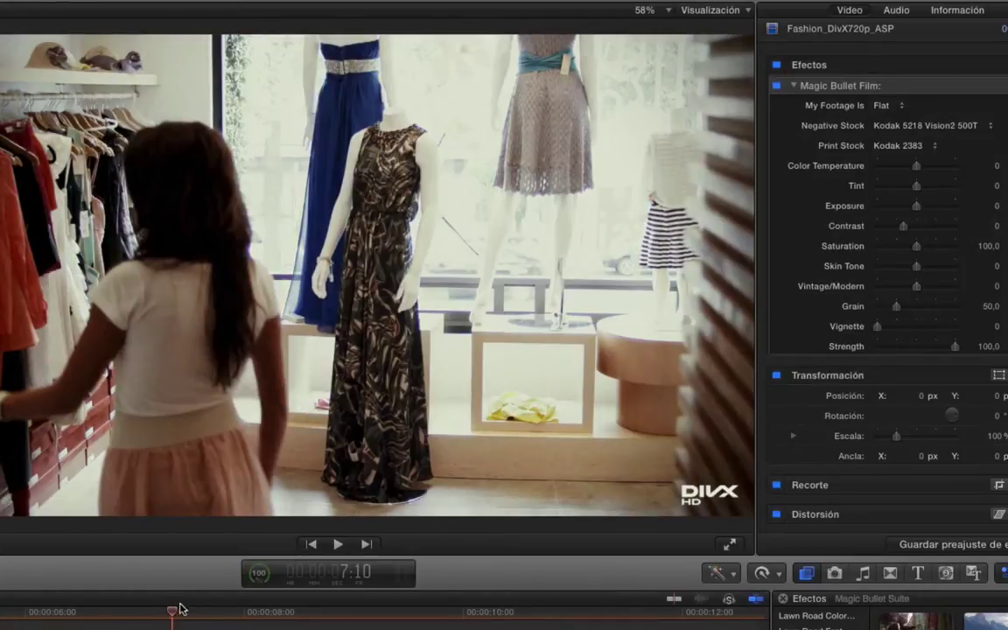
key(space)
key(space)
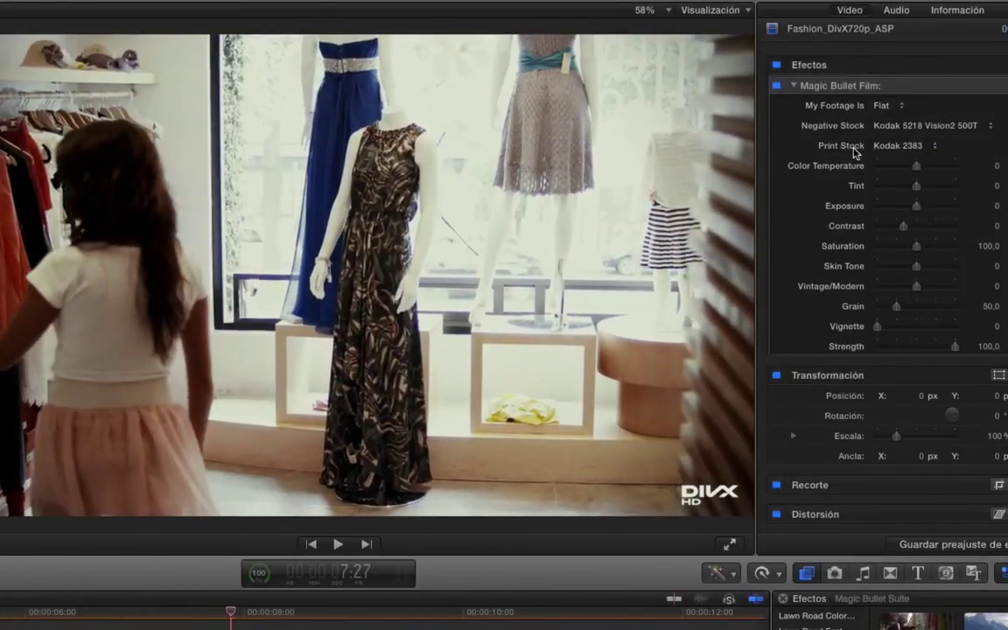
click(879, 105)
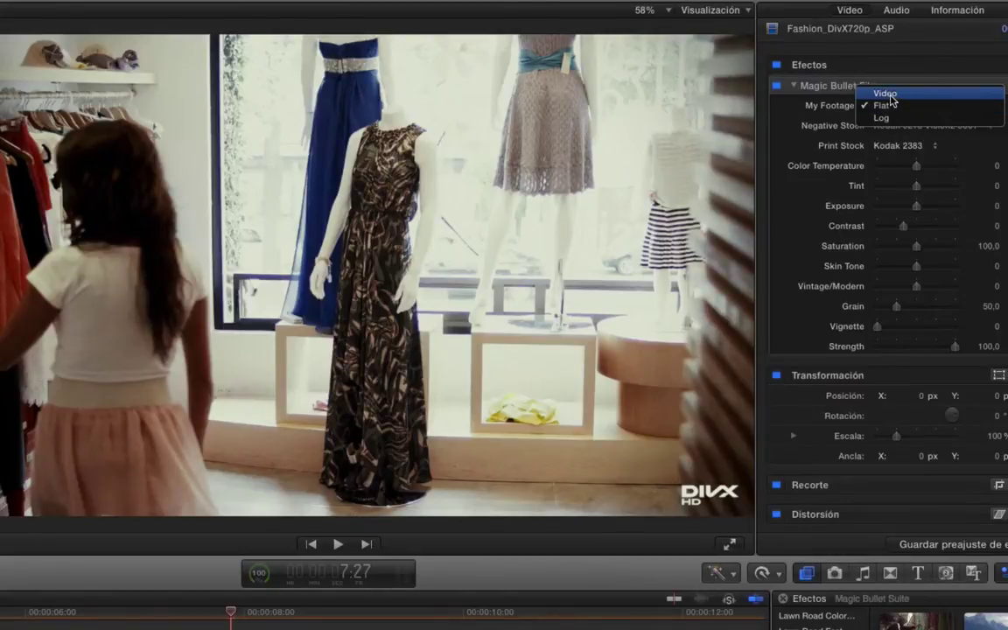
click(889, 95)
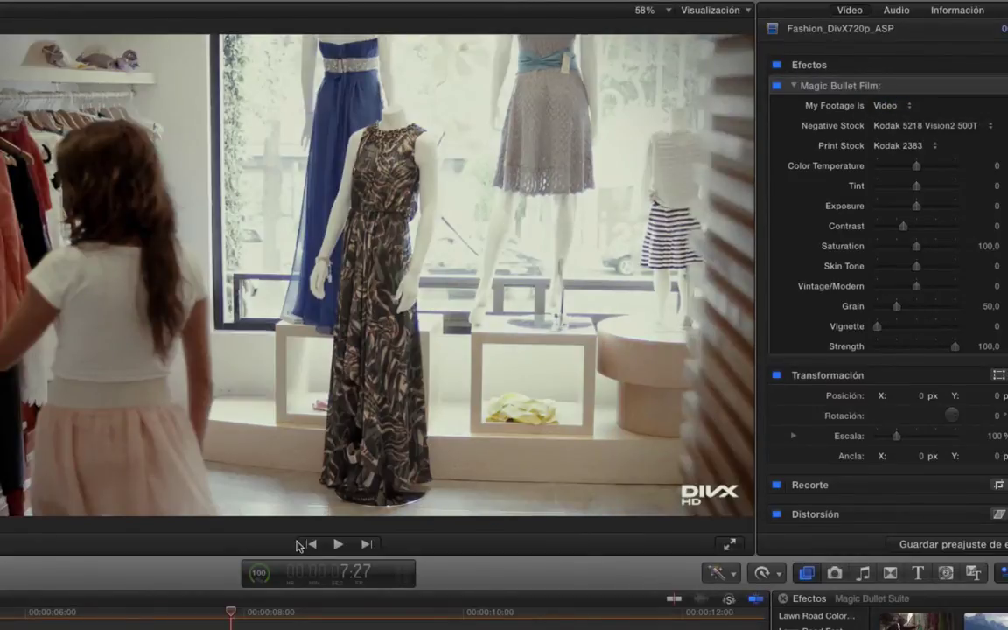
Play the fashion clip with Magic Bullet Film off and on to compare the look, and replay it from near 8 seconds.
key(space)
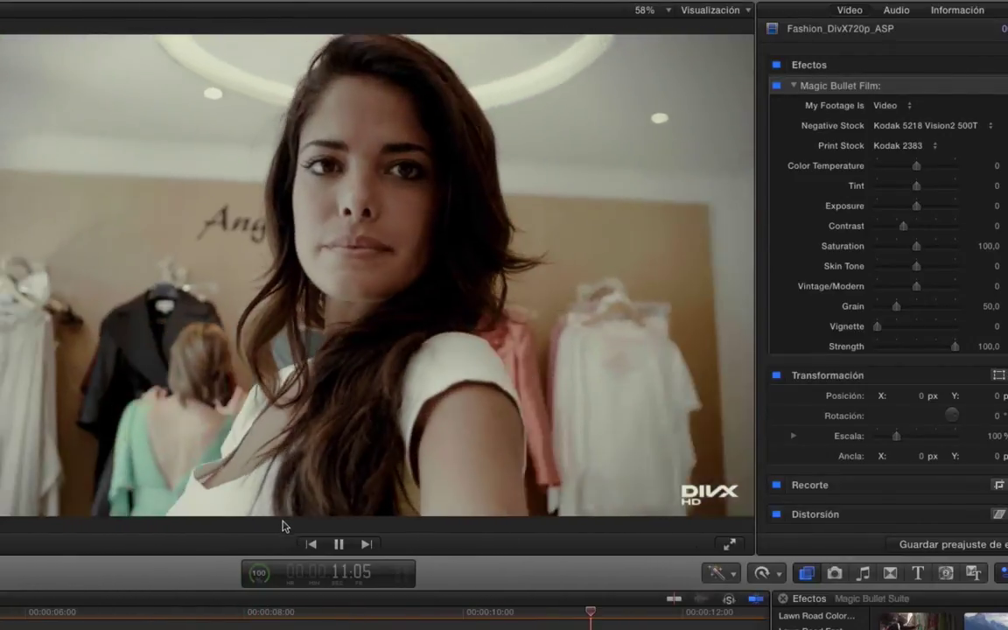
key(space)
key(space)
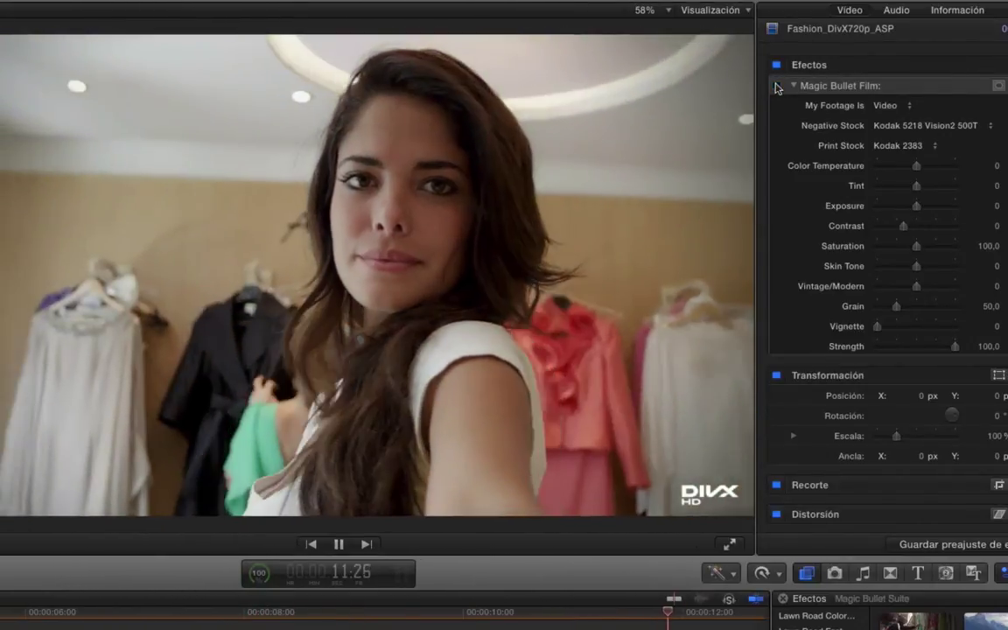
click(775, 85)
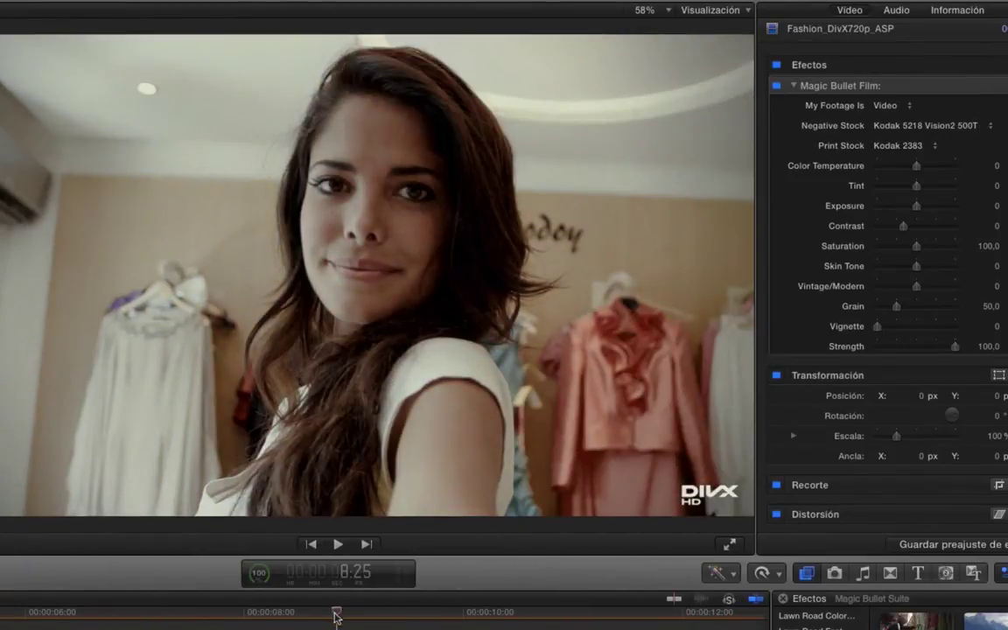
click(216, 612)
key(space)
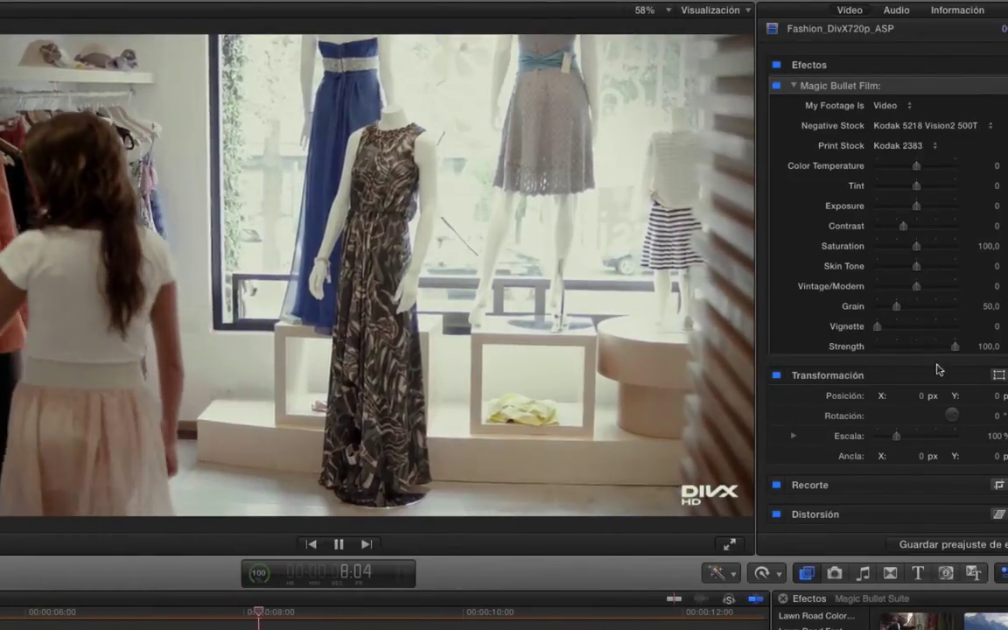
Try the film effect on the fashion clip at Strength 21, settle on 66, and compare it with the effect off.
drag(954, 346, 892, 348)
key(space)
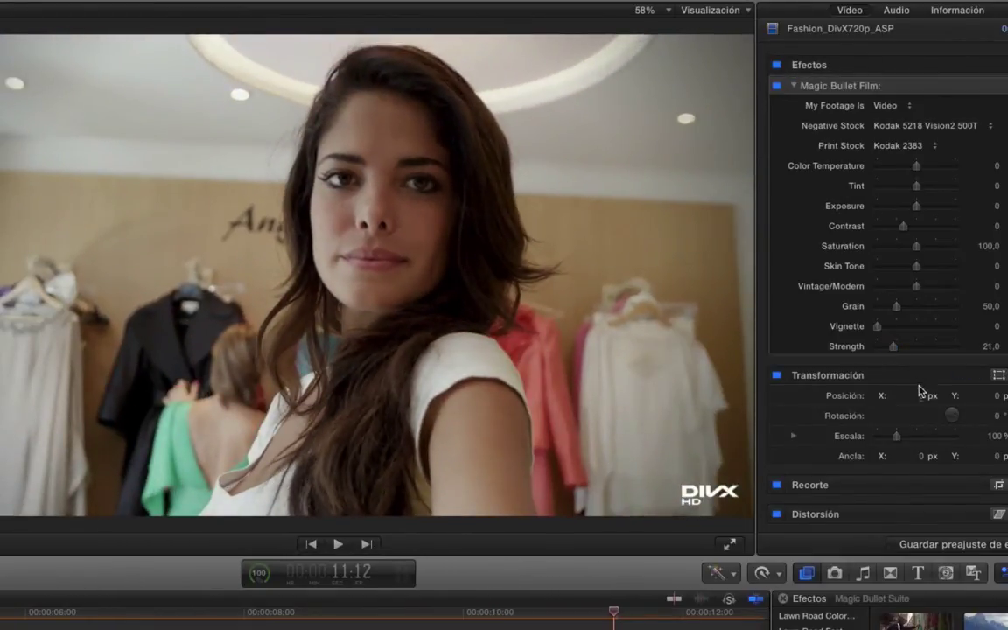
drag(893, 347, 929, 350)
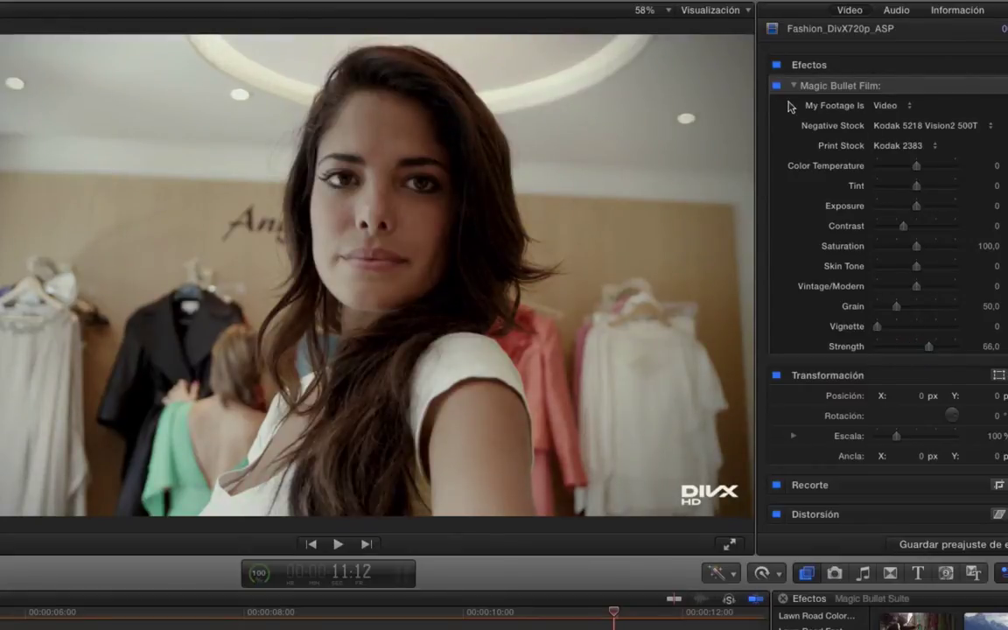
click(777, 86)
click(776, 86)
Play back the fashion clip around the 10-second mark to review the reduced film look.
key(space)
click(585, 610)
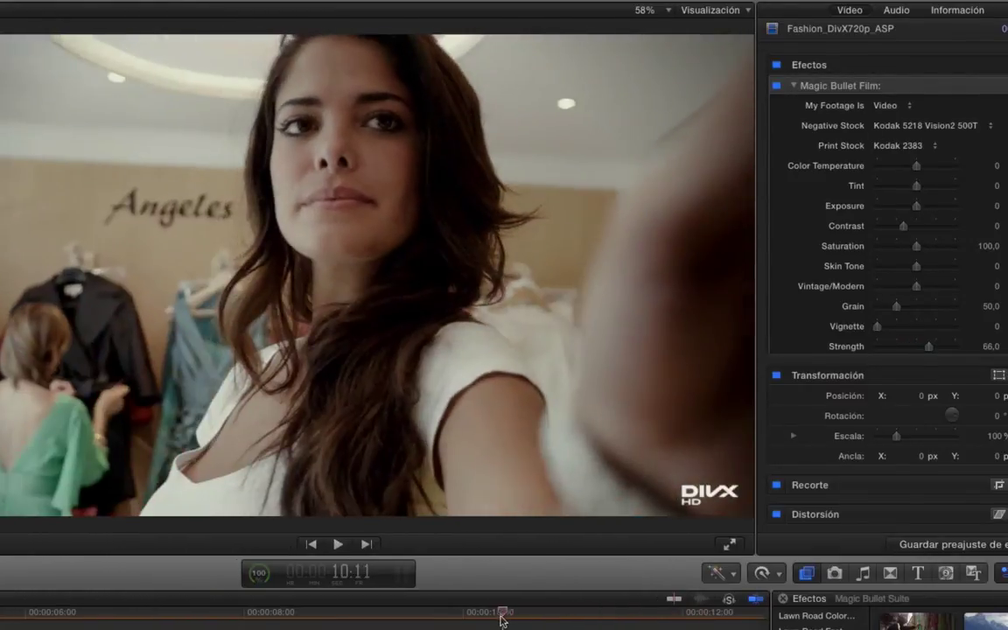
click(475, 616)
key(space)
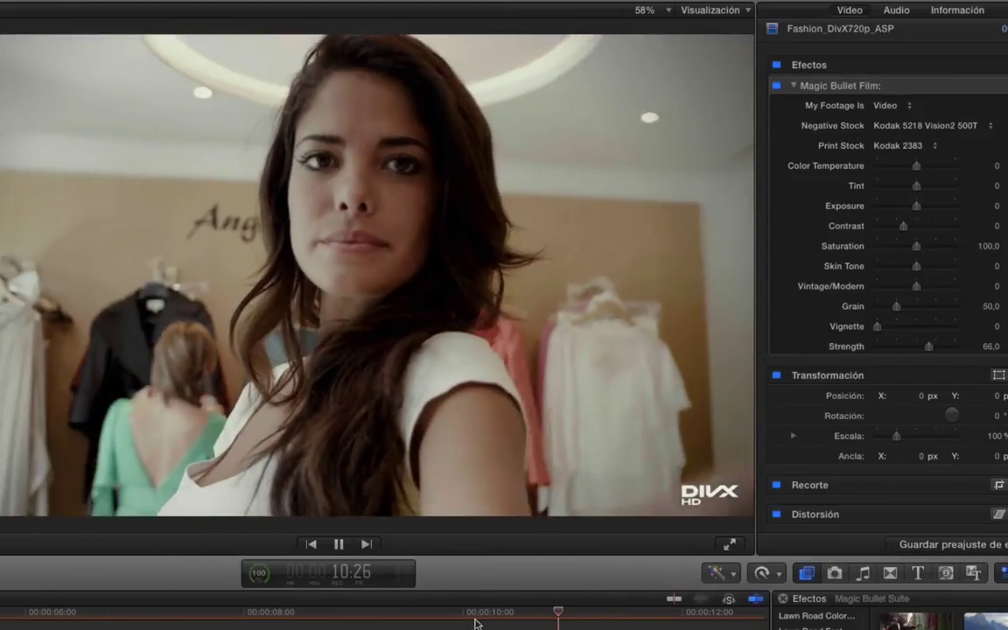
key(space)
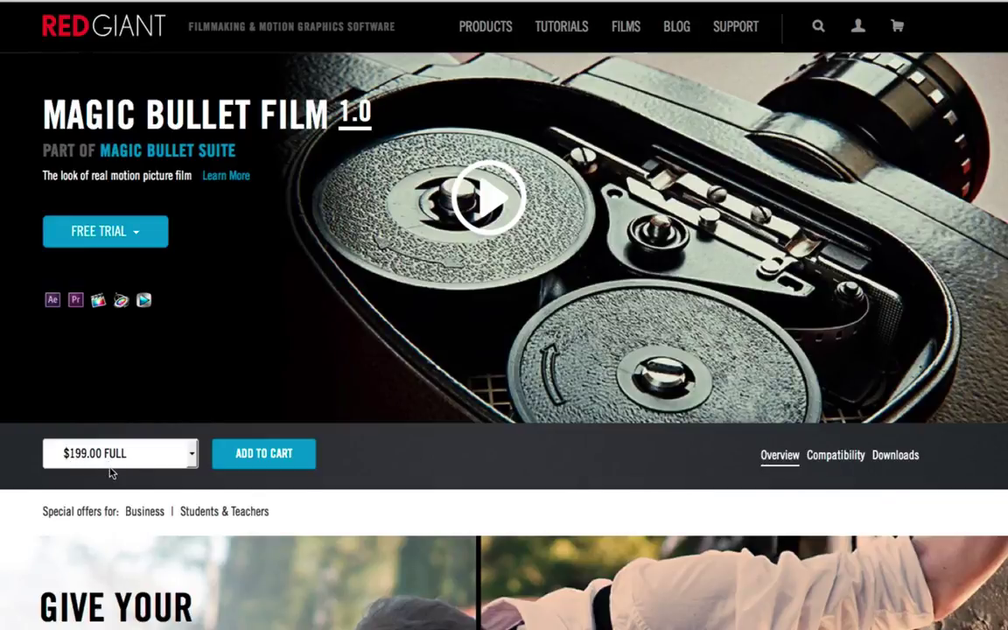
Switch to the Red Giant website's Magic Bullet Film page and bring up the site's product list.
mouse_move(486, 28)
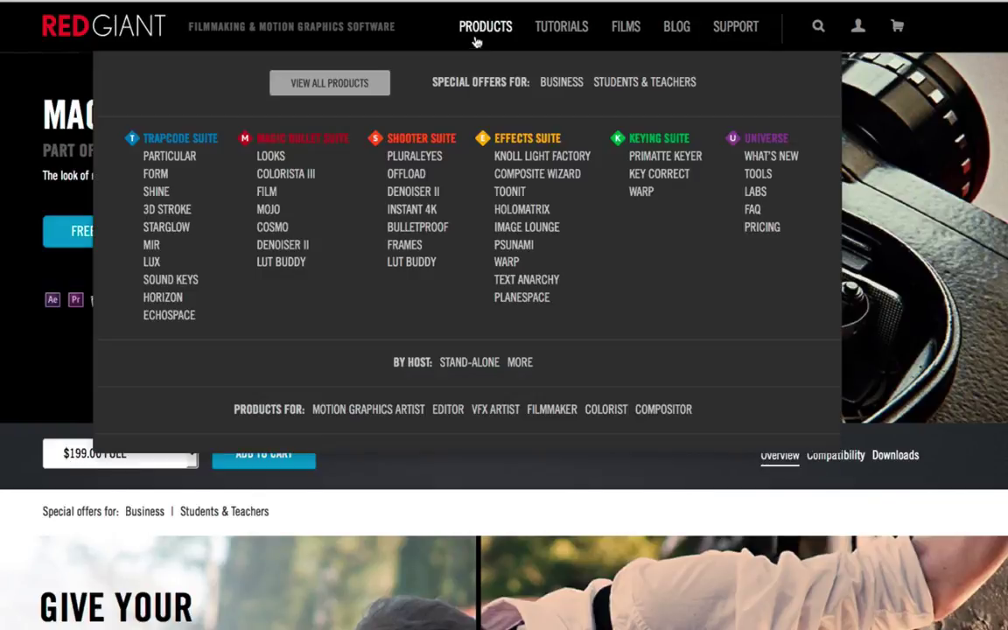